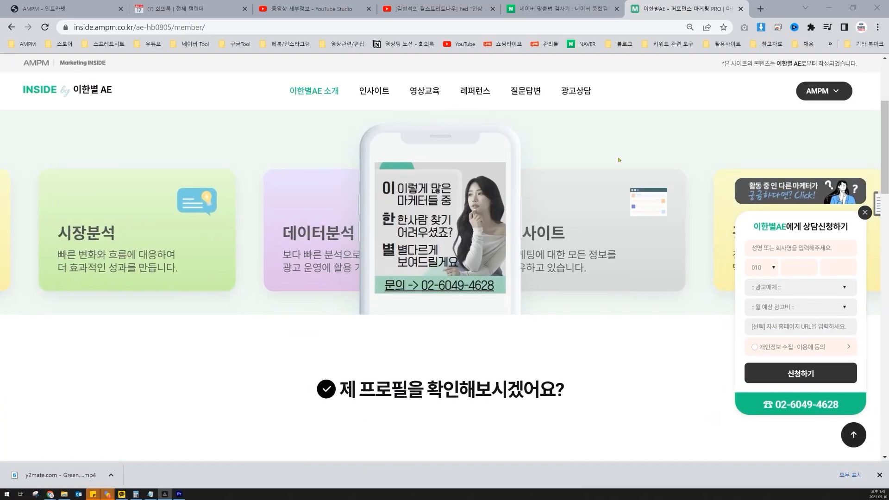
pyautogui.scroll(-10, 352, 278)
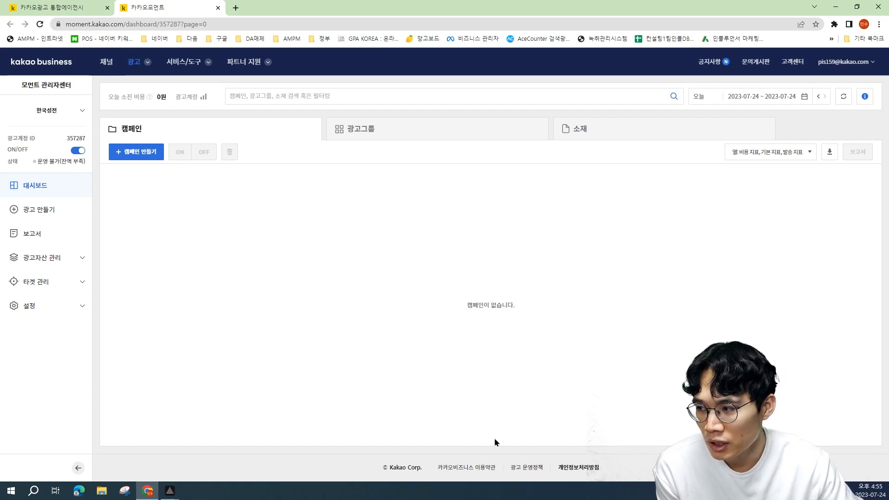
# Step: Start a new campaign and choose 카카오 비즈보드 as the ad type
pyautogui.click(137, 152)
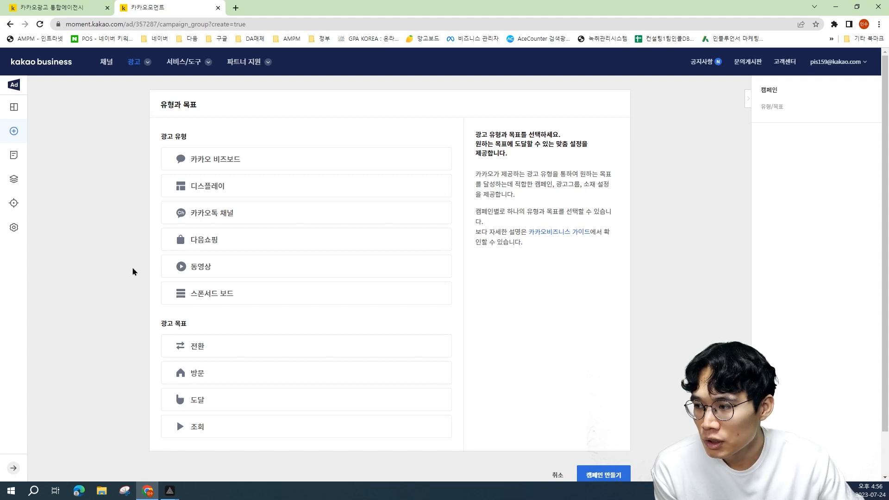
pyautogui.moveTo(241, 167)
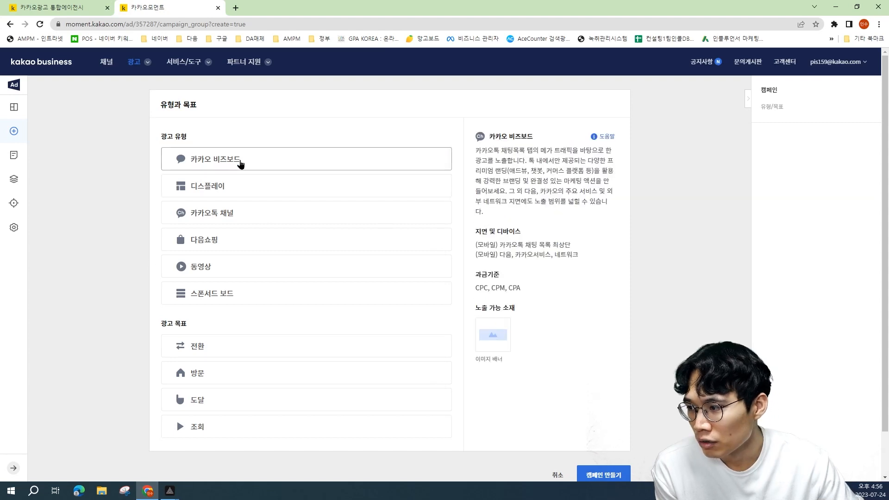
pyautogui.click(255, 166)
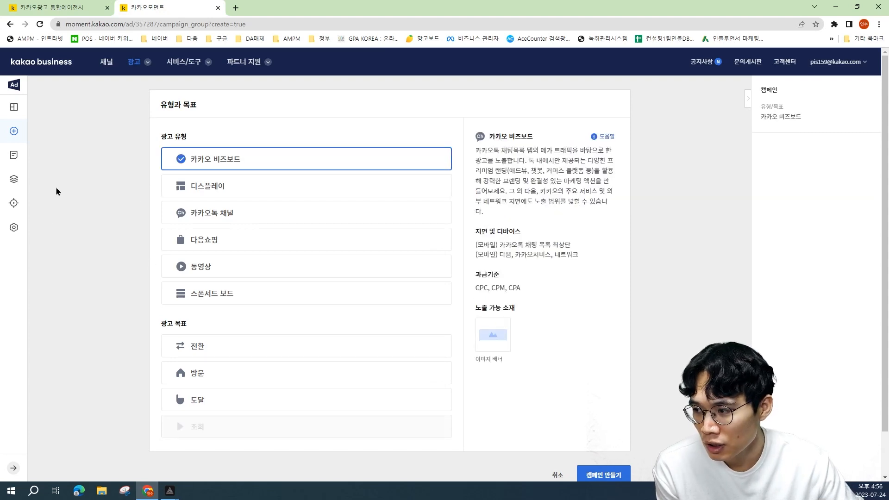
pyautogui.scroll(-1, 111, 329)
pyautogui.scroll(1, 123, 298)
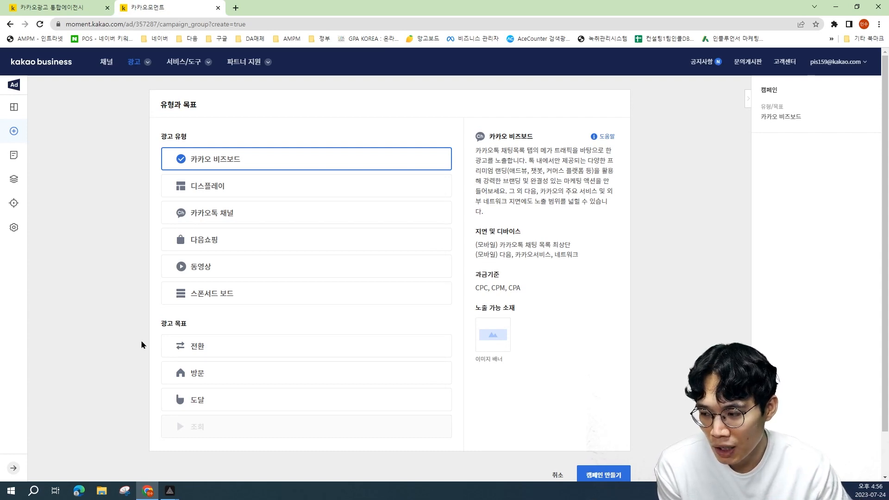
# Step: Choose 전환 as the ad objective and continue to the campaign settings
pyautogui.moveTo(201, 350)
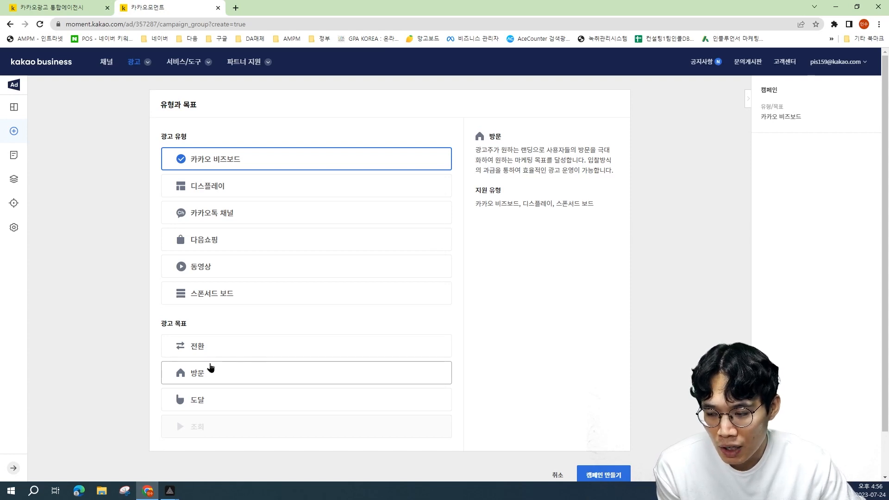
pyautogui.moveTo(219, 399)
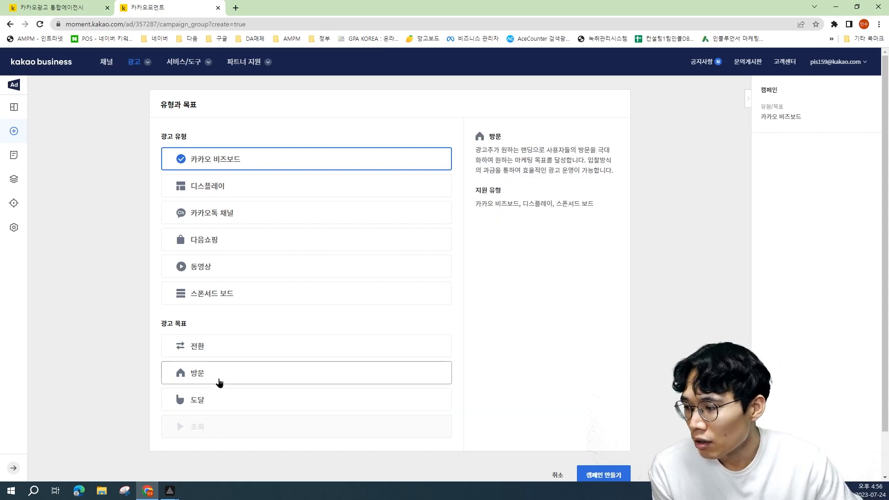
pyautogui.moveTo(285, 350)
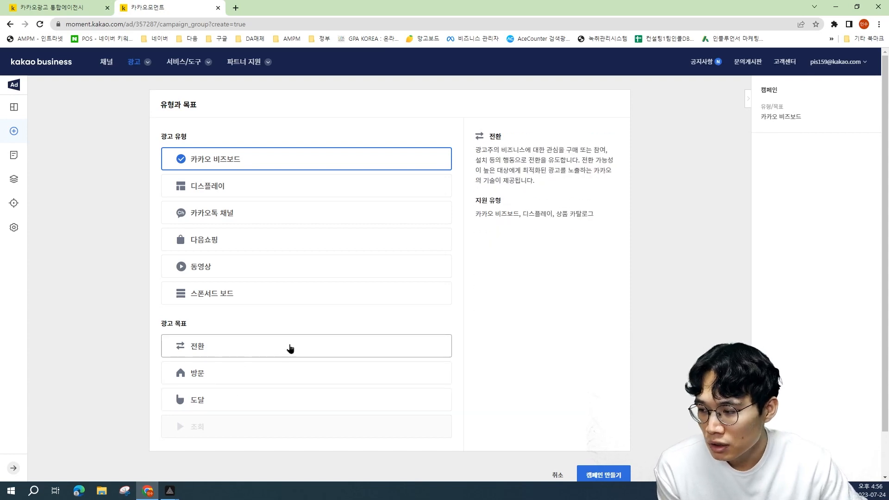
pyautogui.click(291, 348)
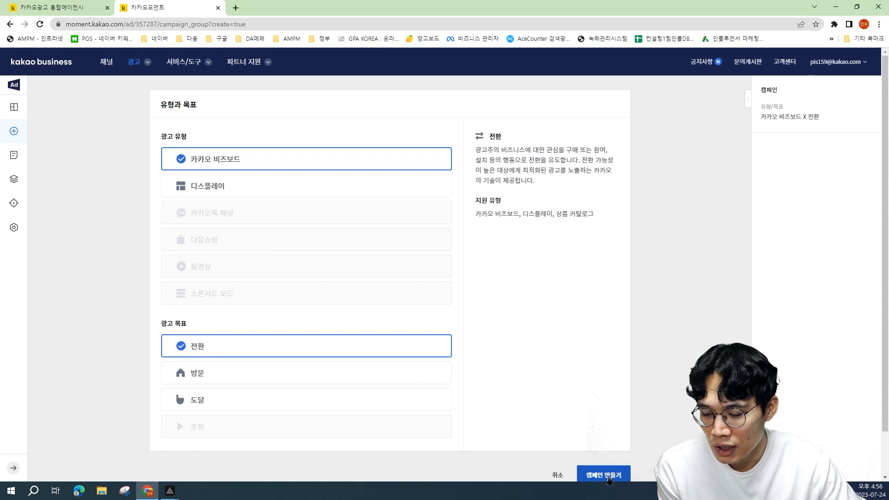
pyautogui.click(608, 476)
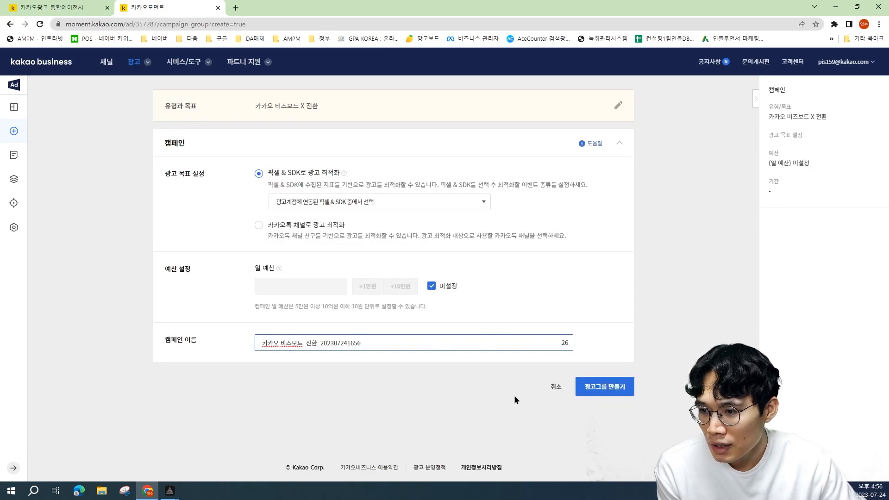
# Step: Optimize the campaign with the 한국성전 전환 pixel and the 구매 event, and continue to the ad group settings
pyautogui.click(356, 205)
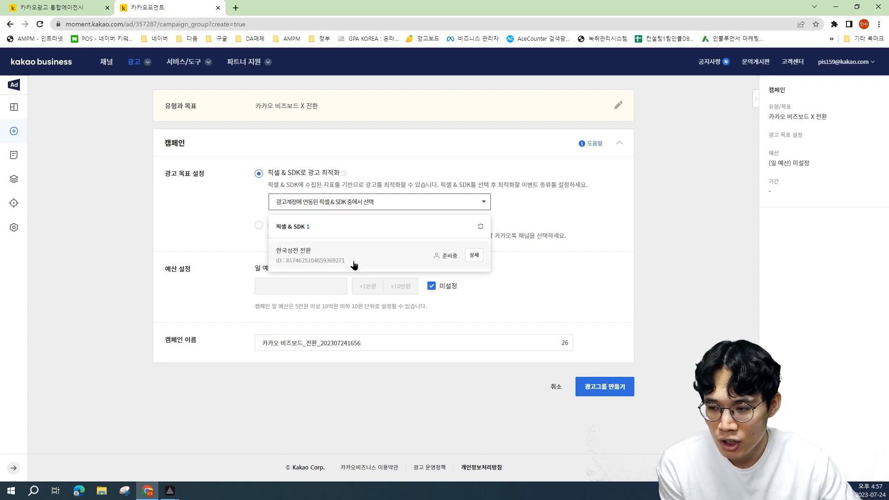
pyautogui.click(376, 253)
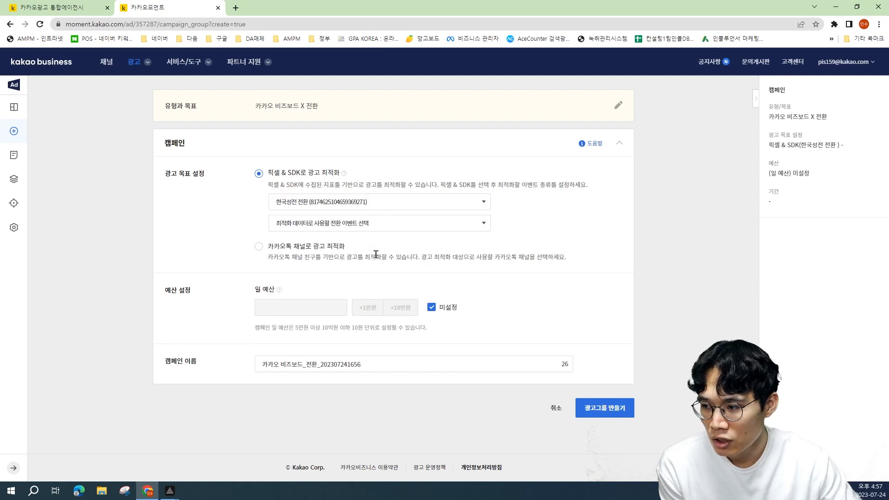
pyautogui.click(384, 225)
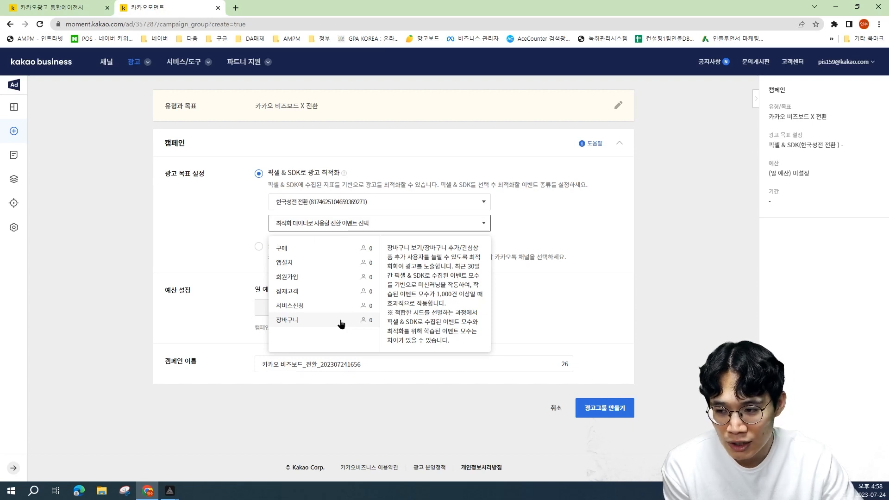
pyautogui.click(328, 249)
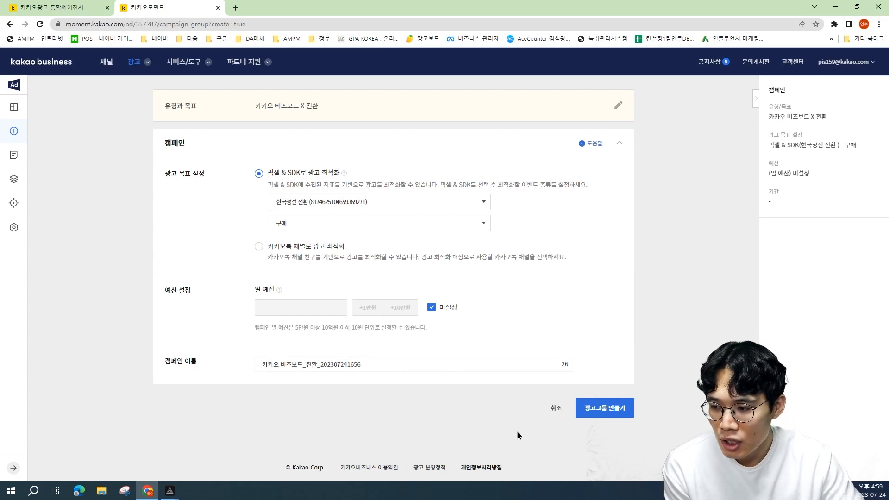
pyautogui.click(596, 417)
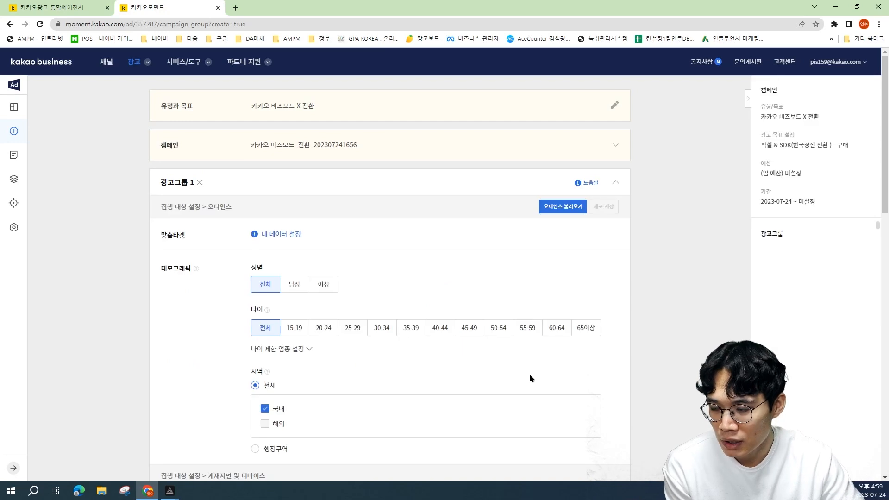
# Step: Open a Pixel & SDK custom target for 광고그룹 1, select the 한국성전 전환 pixel and review its target events
pyautogui.scroll(-1, 449, 297)
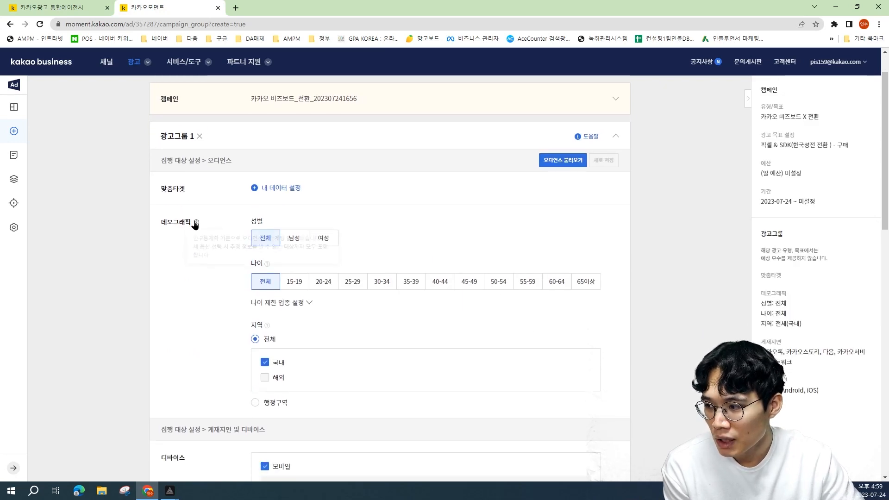
pyautogui.moveTo(195, 223)
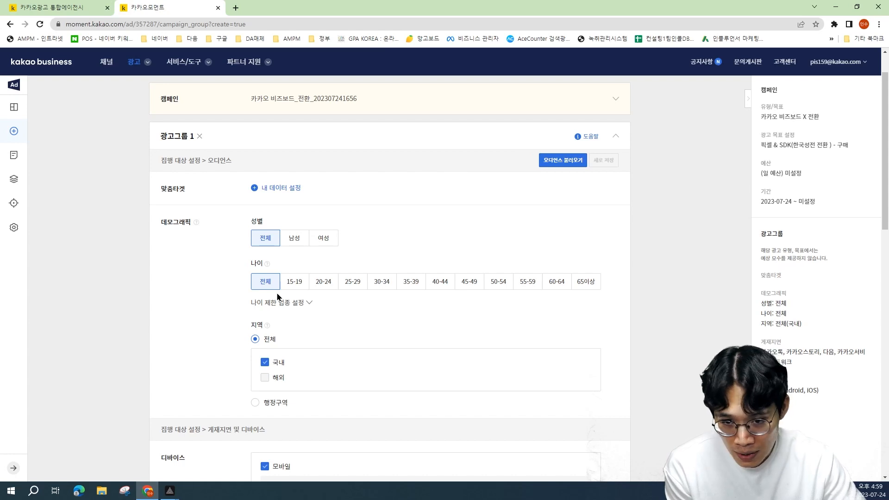
pyautogui.click(287, 188)
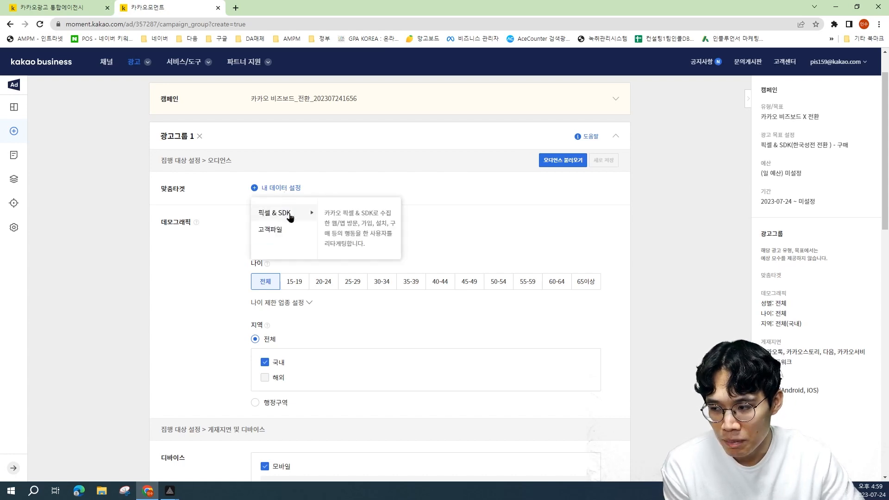
pyautogui.click(289, 214)
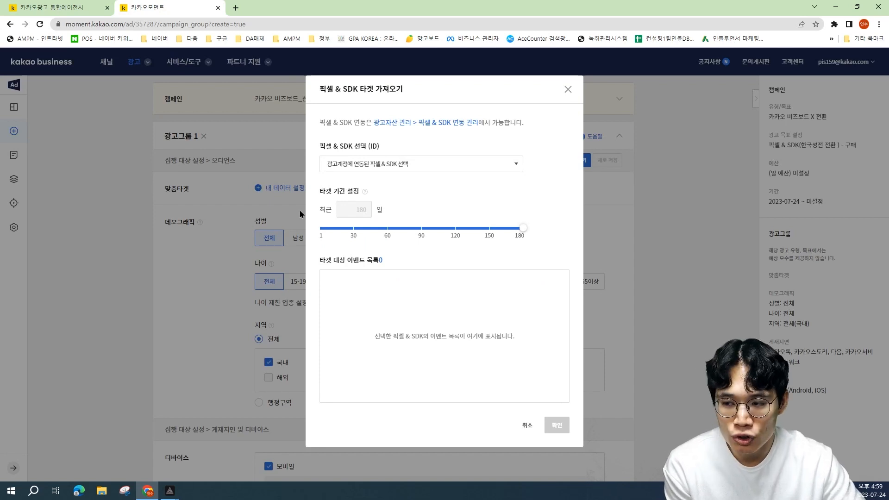
pyautogui.click(393, 171)
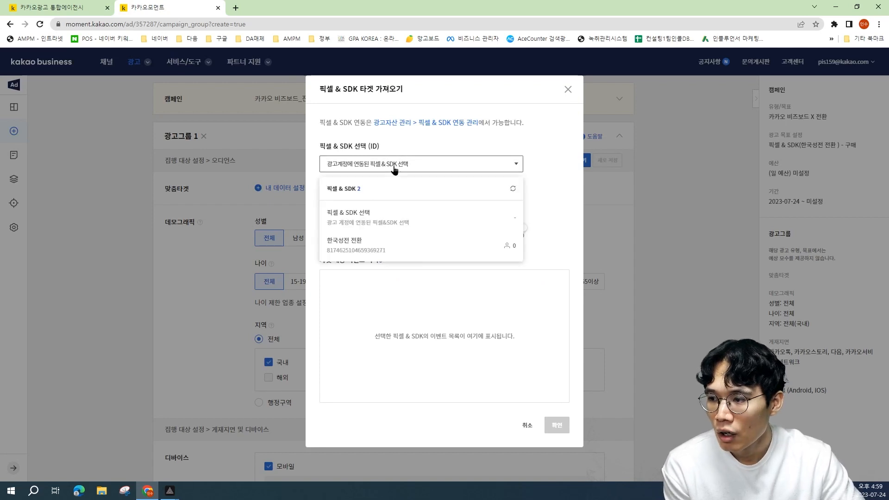
pyautogui.click(403, 249)
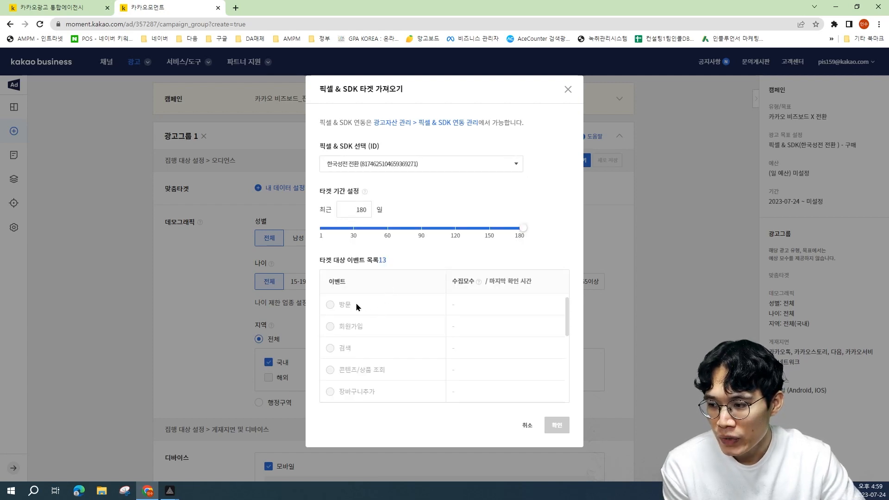
pyautogui.scroll(-2, 360, 331)
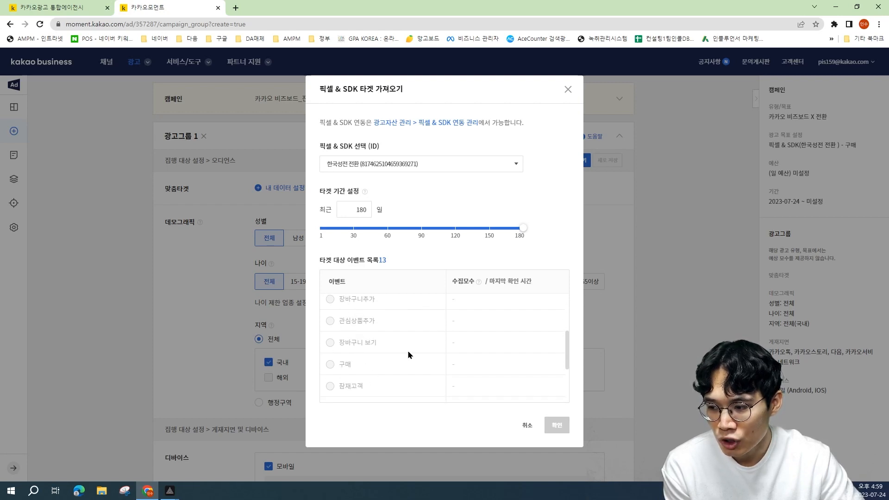
pyautogui.scroll(2, 408, 350)
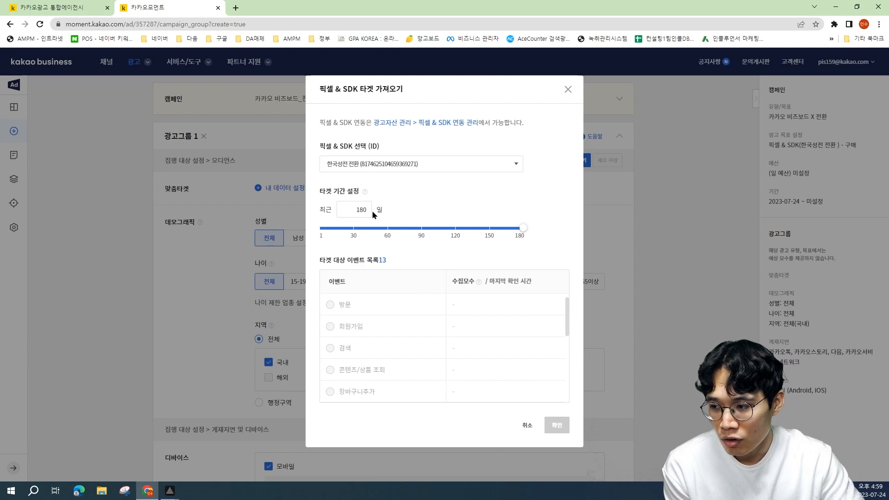
# Step: Try target periods of 30, 90 and again 30 days for the pixel target, and close the dialog without applying it
pyautogui.moveTo(372, 211); pyautogui.dragTo(350, 205)
pyautogui.click(394, 212)
pyautogui.write('30')
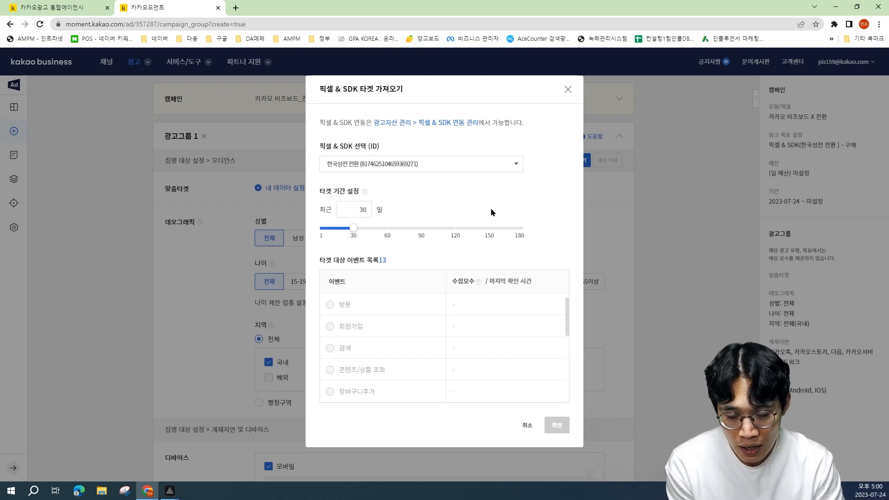
pyautogui.moveTo(357, 208); pyautogui.dragTo(378, 205)
pyautogui.write('90')
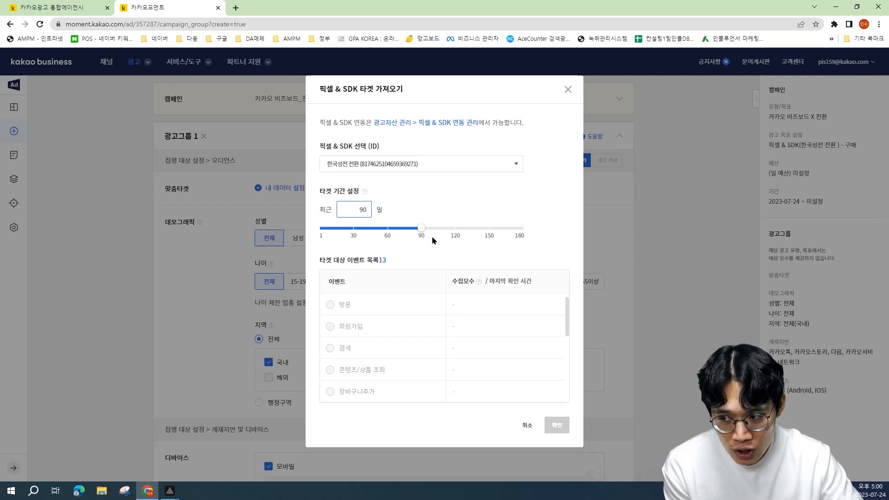
pyautogui.press('BackSpace')
pyautogui.press('BackSpace')
pyautogui.write('30')
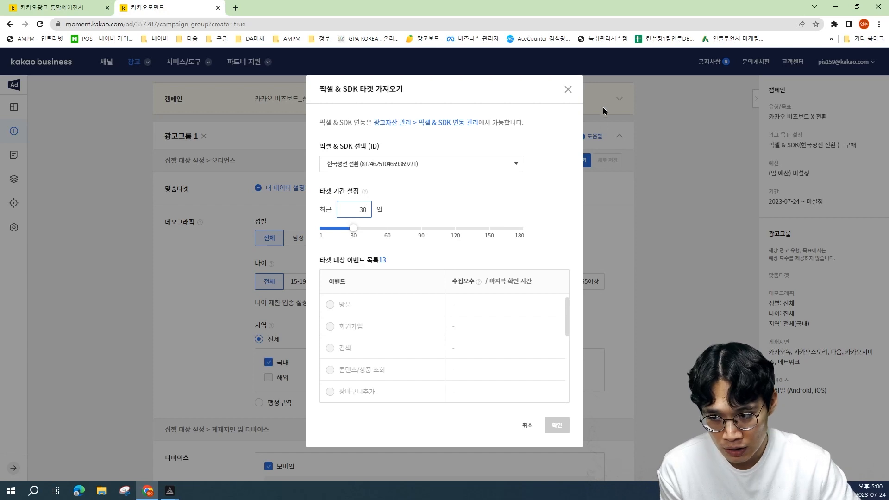
pyautogui.click(568, 90)
# Step: Switch the ad group's region targeting to 행정구역 and open its target settings
pyautogui.scroll(-2, 561, 218)
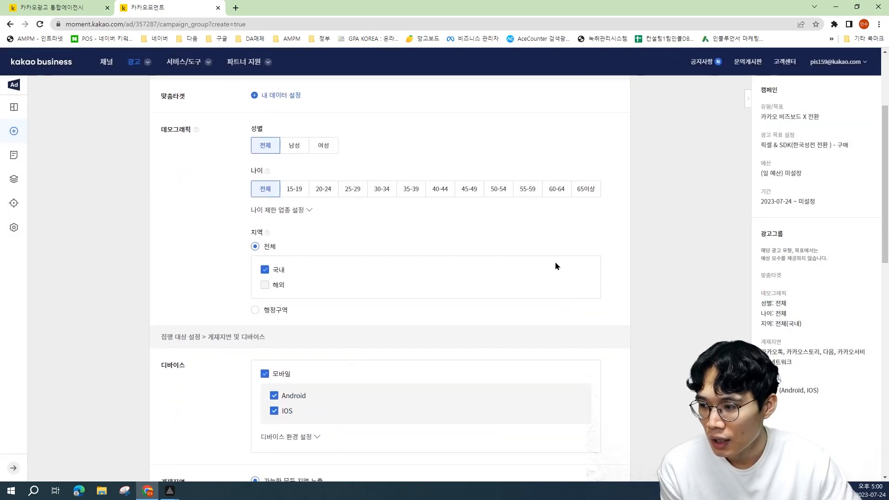
pyautogui.scroll(1, 220, 223)
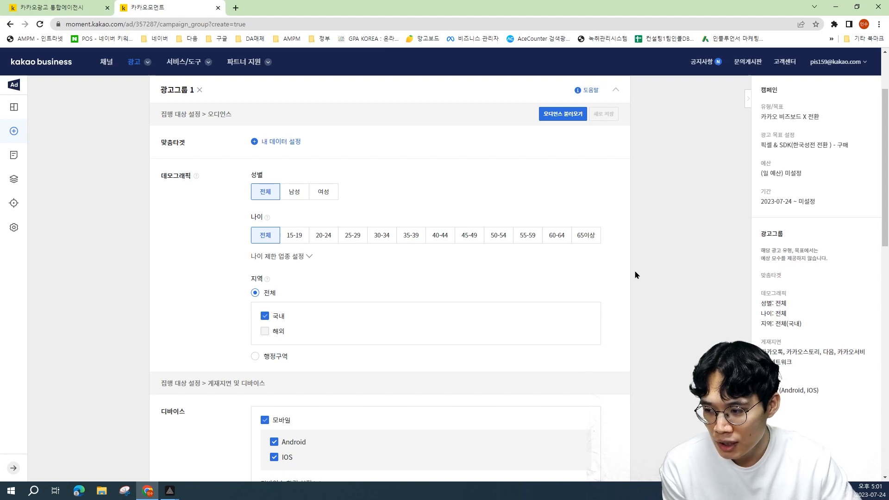
pyautogui.scroll(-1, 632, 276)
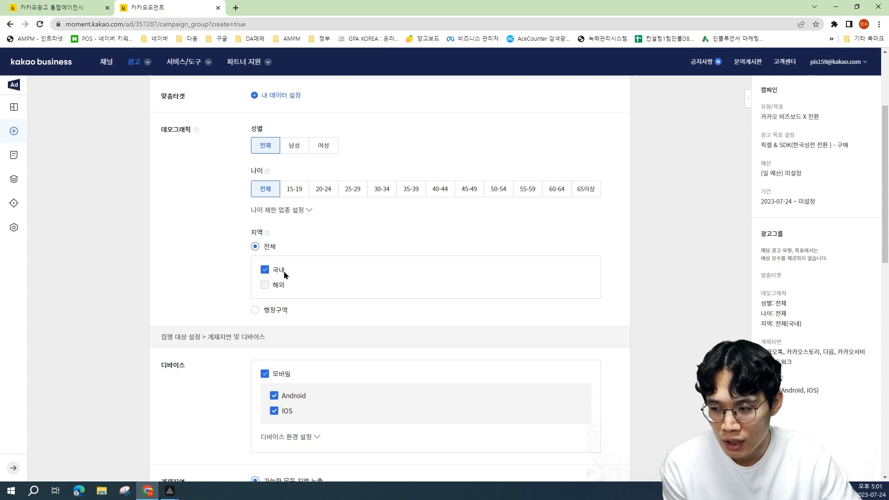
pyautogui.scroll(-1, 318, 311)
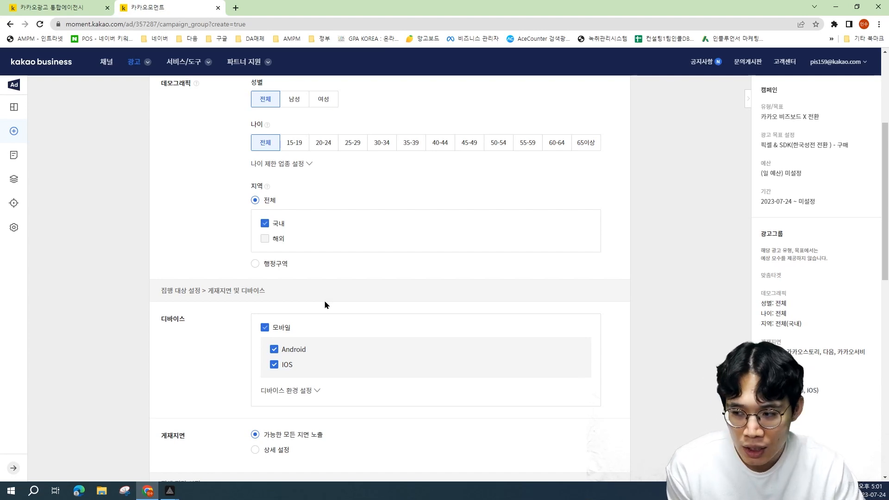
pyautogui.click(275, 264)
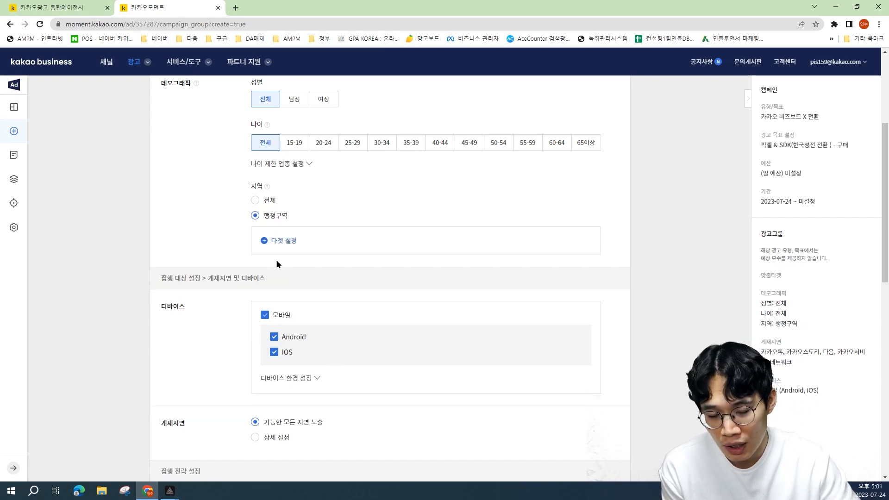
pyautogui.click(286, 241)
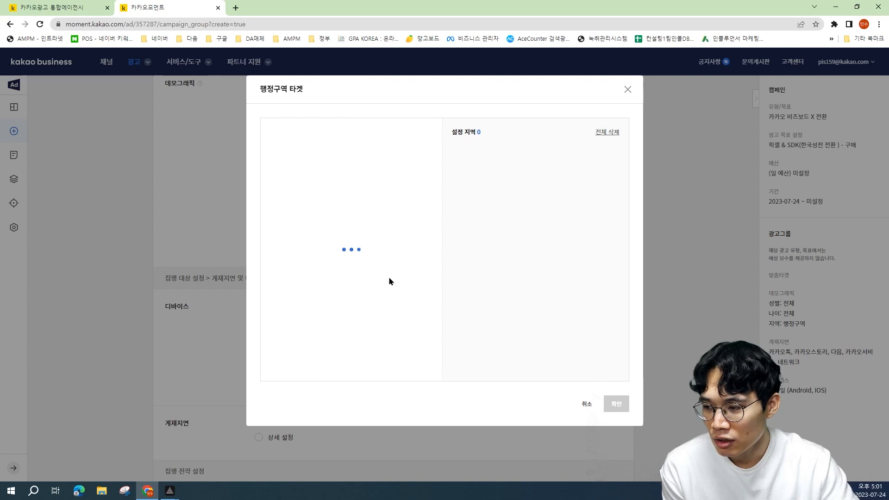
# Step: Expand 대전광역시 and 대덕구 in the 행정구역 타겟 list to examine the selectable neighborhoods, and close the dialog without choosing any
pyautogui.click(274, 218)
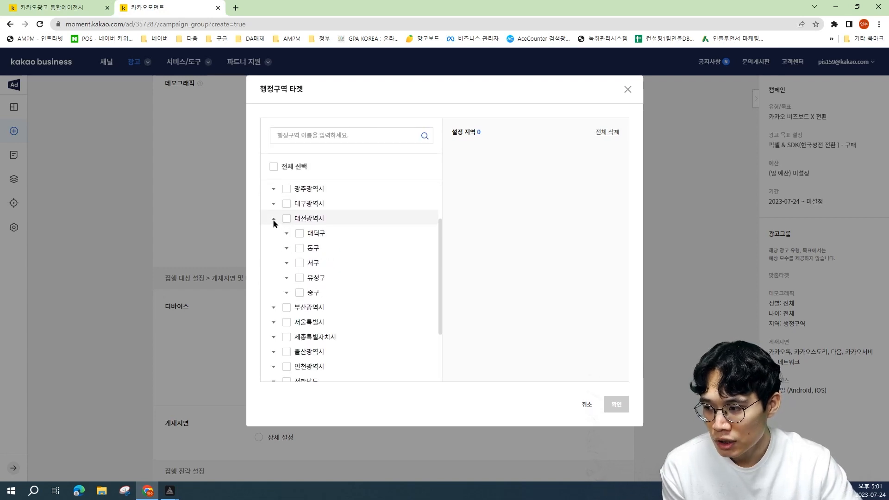
pyautogui.click(286, 234)
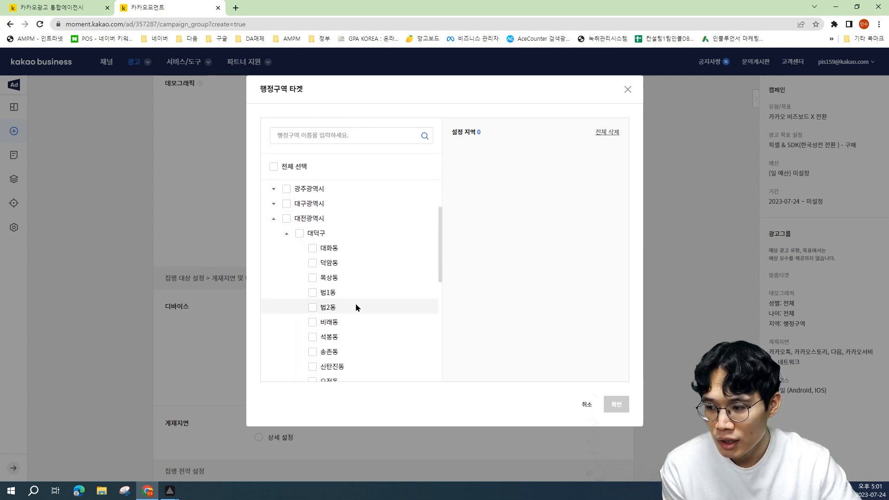
pyautogui.scroll(-1, 357, 308)
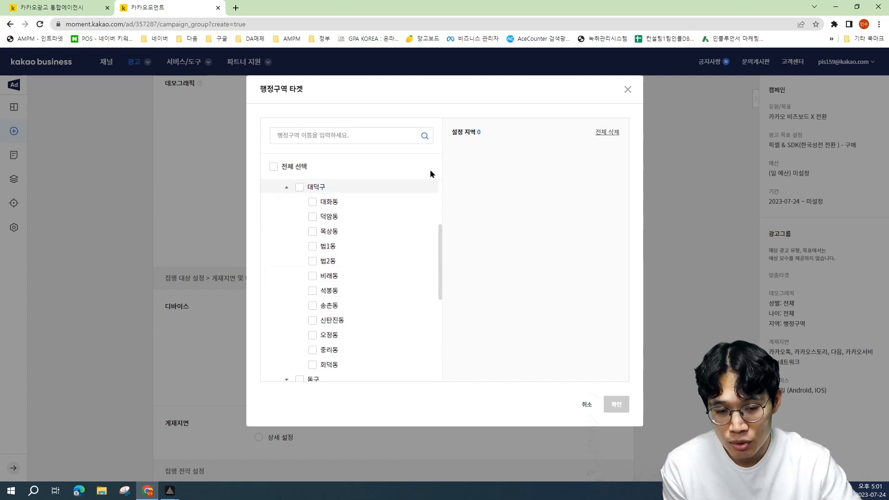
pyautogui.click(627, 89)
# Step: Try 상세 설정 for the ad group's 게재지면, review the placement list, and return to 가능한 모든 지면 노출
pyautogui.scroll(-3, 690, 217)
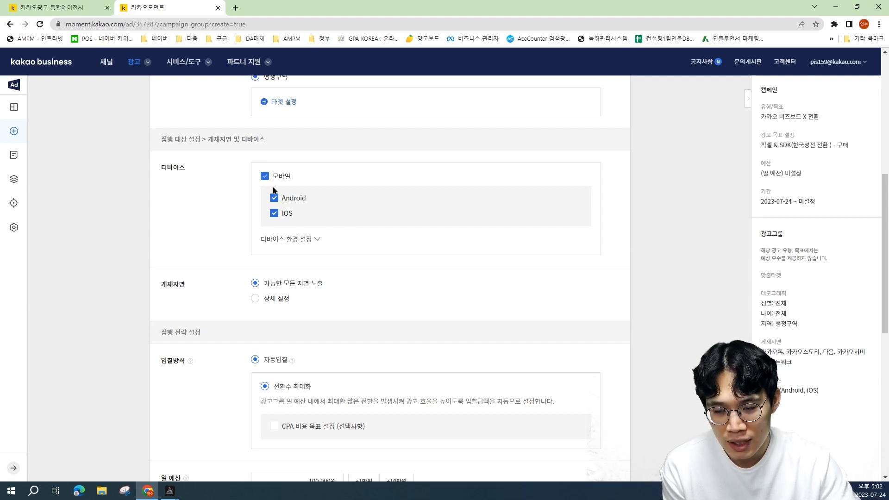
pyautogui.scroll(-1, 441, 265)
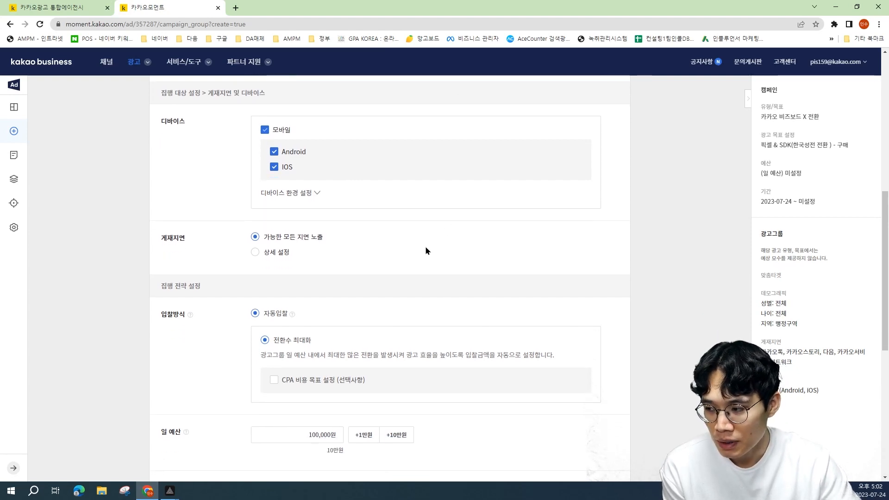
pyautogui.click(256, 251)
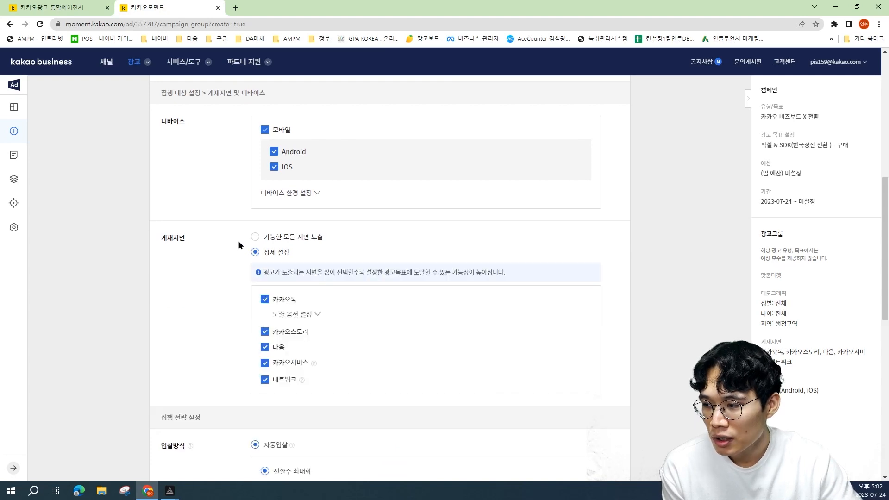
pyautogui.scroll(-2, 238, 240)
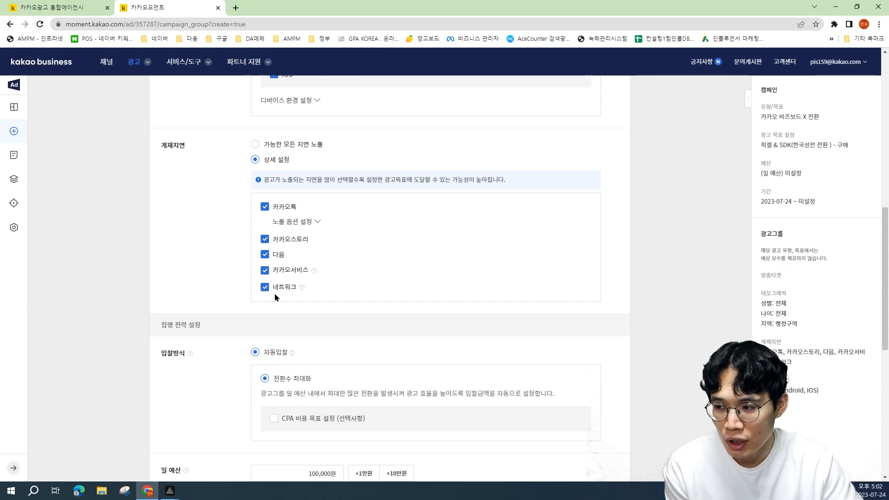
pyautogui.click(256, 145)
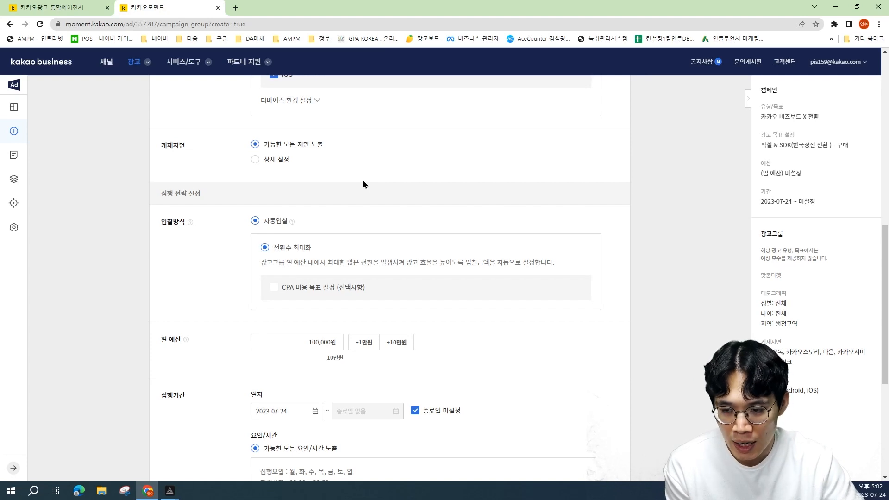
# Step: Set 게재지면 to 상세 설정 and exclude 카카오스토리, 카카오서비스 and 네트워크, keeping only 카카오톡 and 다음
pyautogui.click(275, 162)
pyautogui.click(265, 239)
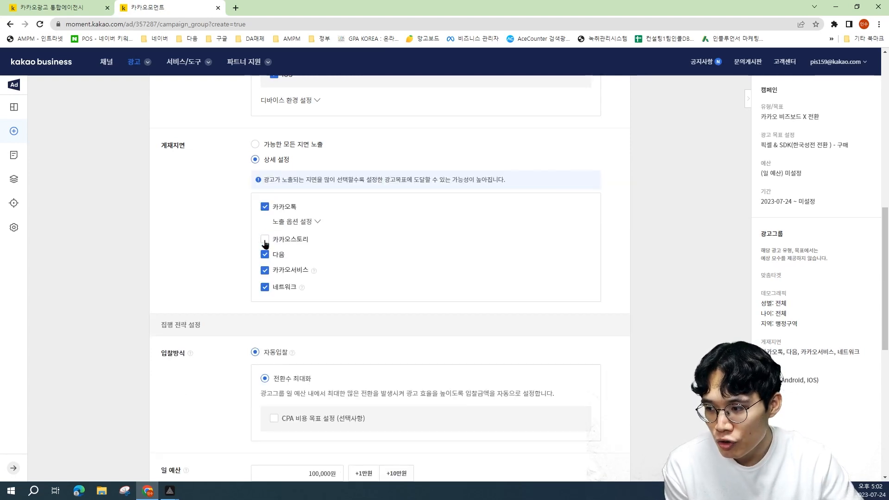
pyautogui.click(265, 270)
pyautogui.click(265, 287)
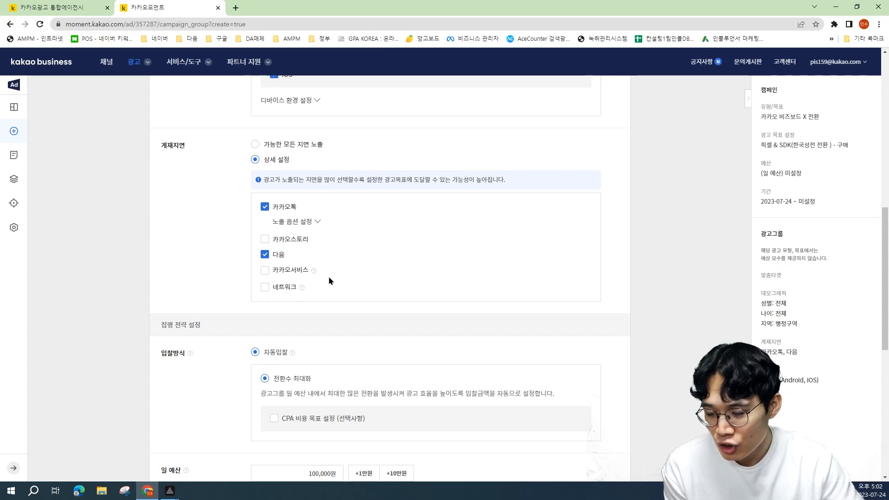
# Step: Enable CPA 비용 목표 설정 under 전환수 최대화 to review its conditions, and turn it off again
pyautogui.scroll(-1, 329, 299)
pyautogui.scroll(-2, 329, 299)
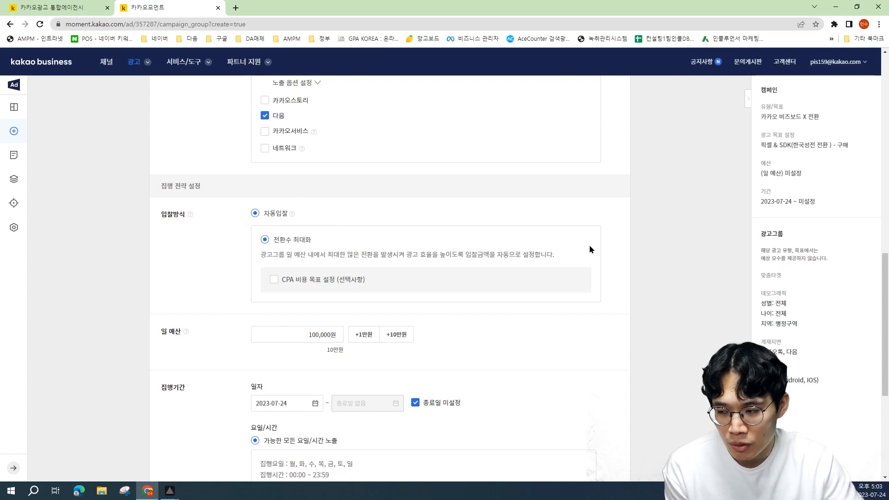
pyautogui.scroll(-1, 592, 248)
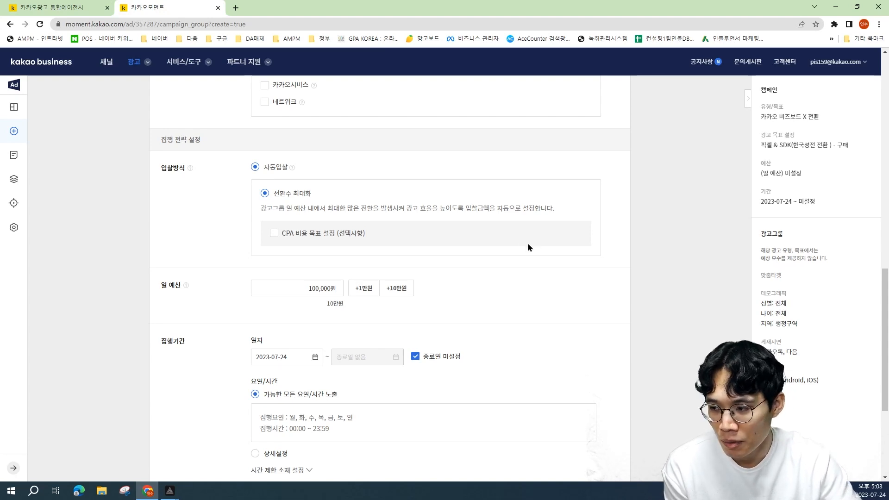
pyautogui.click(295, 234)
pyautogui.scroll(-2, 344, 255)
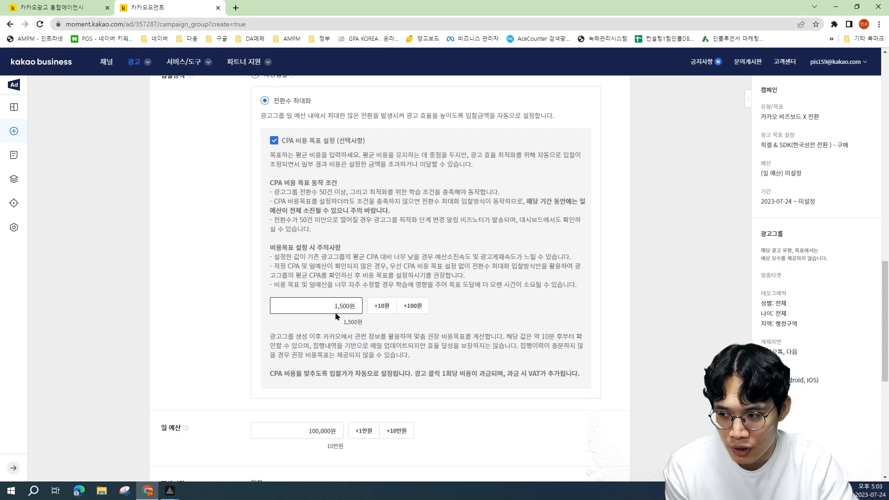
pyautogui.click(274, 141)
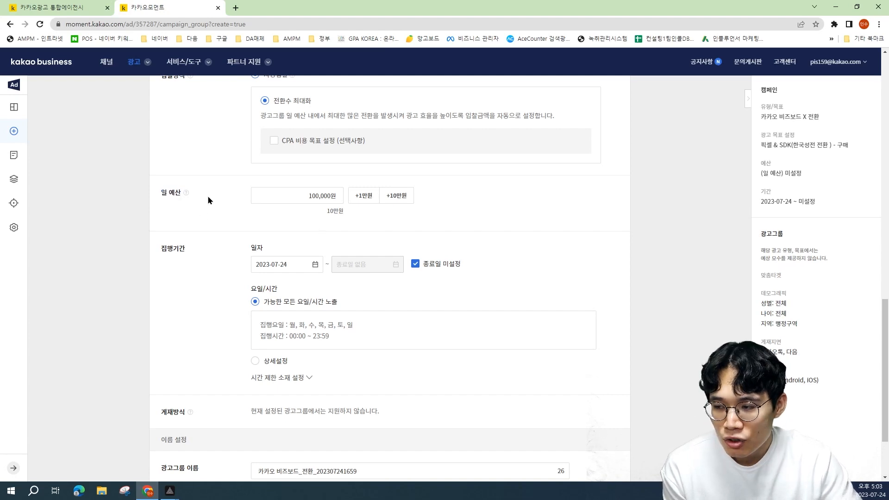
# Step: Switch the ad group's 요일/시간 schedule to 상세설정 to show the hourly exposure grid
pyautogui.scroll(-1, 381, 345)
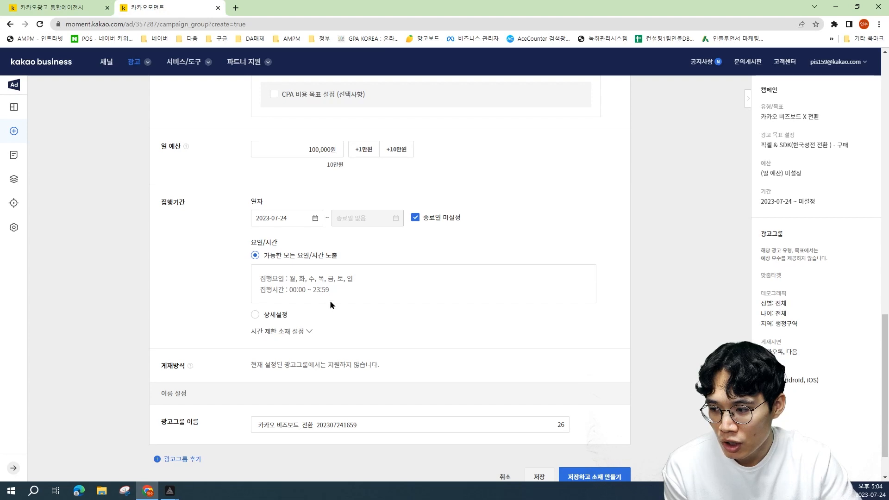
pyautogui.click(255, 315)
pyautogui.scroll(-1, 582, 304)
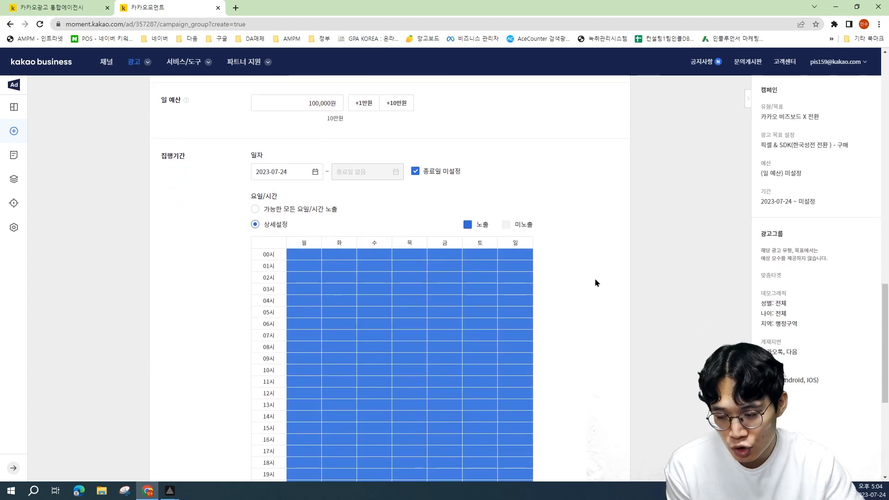
pyautogui.scroll(-1, 630, 246)
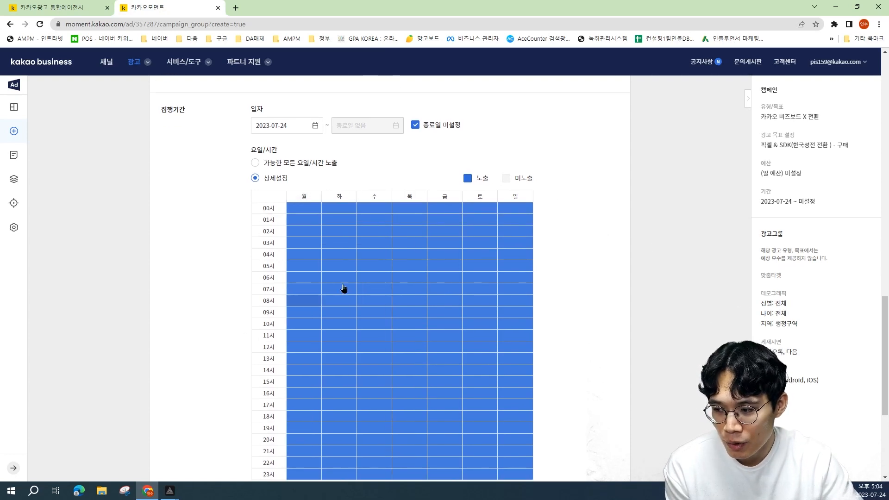
# Step: Try excluding Thursday, Friday and Saturday (목, 금, 토) from the exposure schedule, and restore all three days
pyautogui.click(410, 196)
pyautogui.click(452, 197)
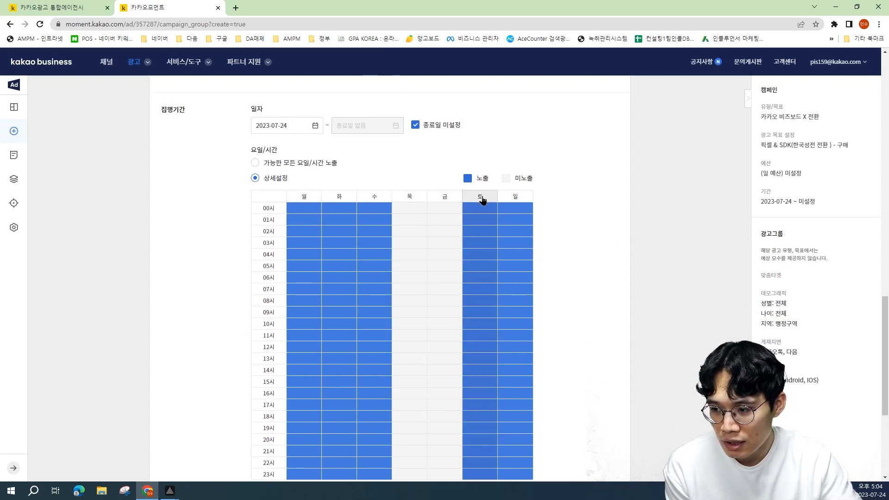
pyautogui.click(482, 199)
pyautogui.click(436, 198)
pyautogui.click(415, 197)
pyautogui.click(469, 201)
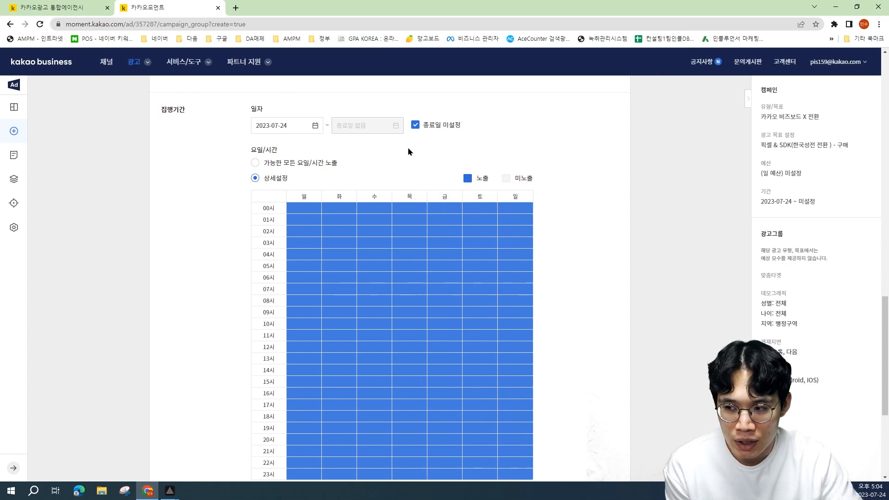
# Step: Save the ad group and continue to creating its creative
pyautogui.scroll(-5, 616, 309)
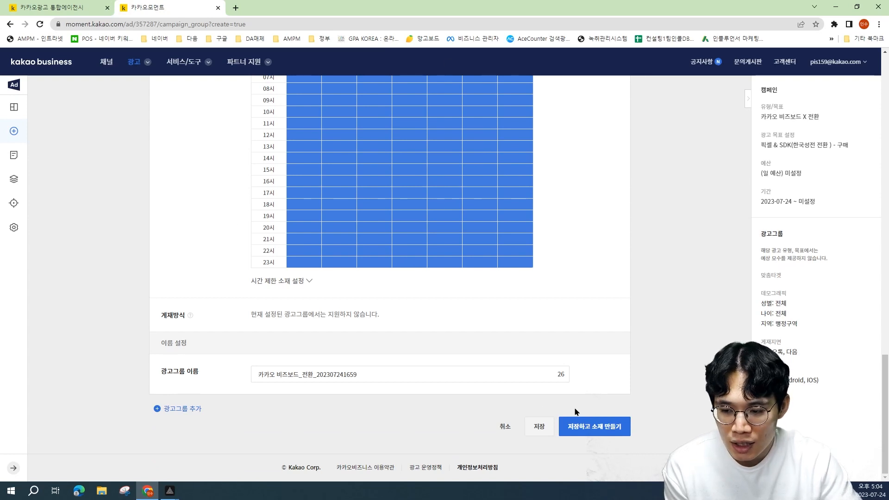
pyautogui.click(610, 431)
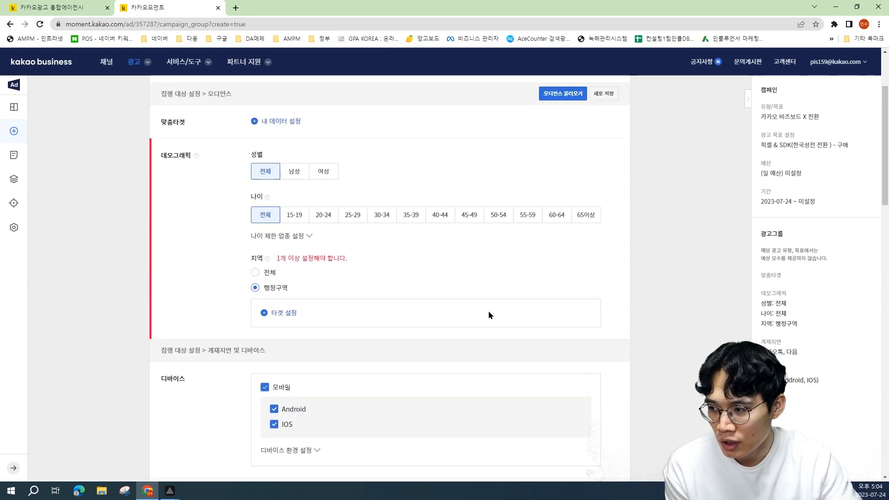
# Step: Set the creative's 랜딩 URL type to URL and check the address field without entering a link
pyautogui.scroll(-2, 329, 240)
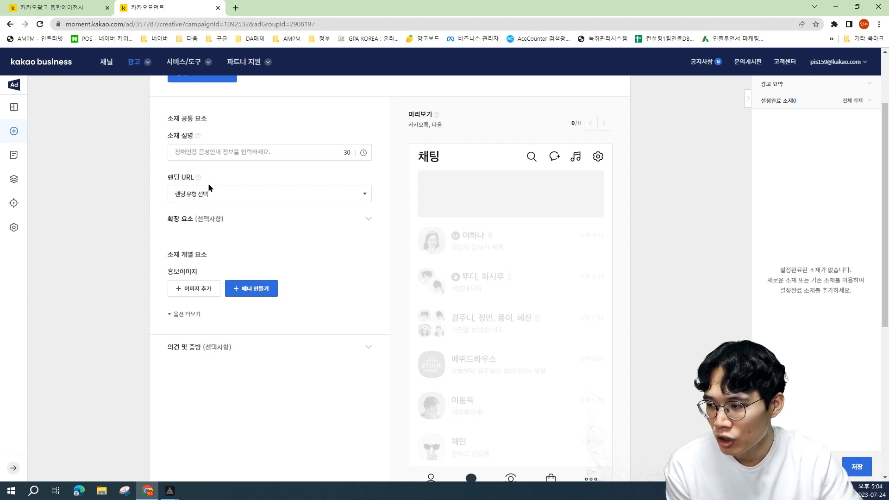
pyautogui.click(210, 195)
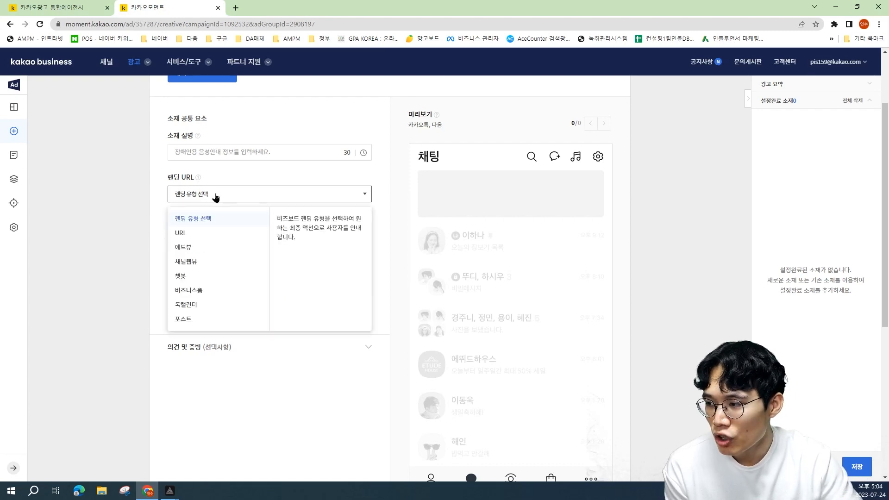
pyautogui.click(223, 232)
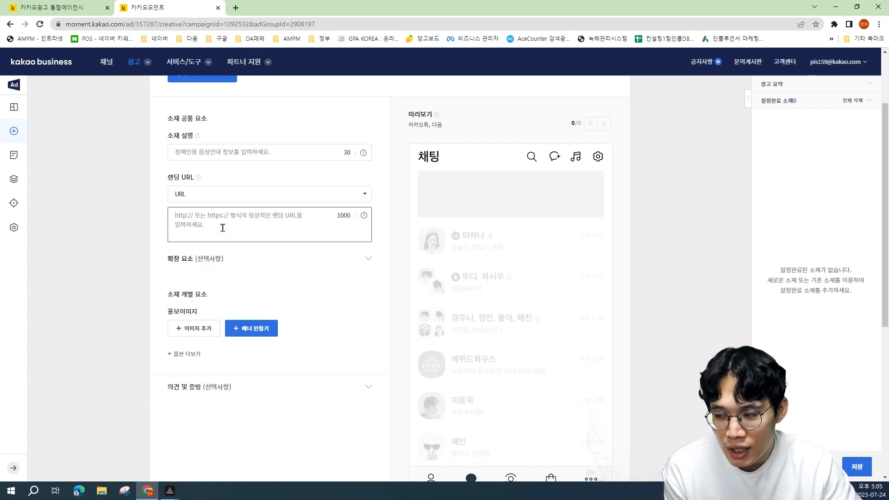
pyautogui.click(223, 228)
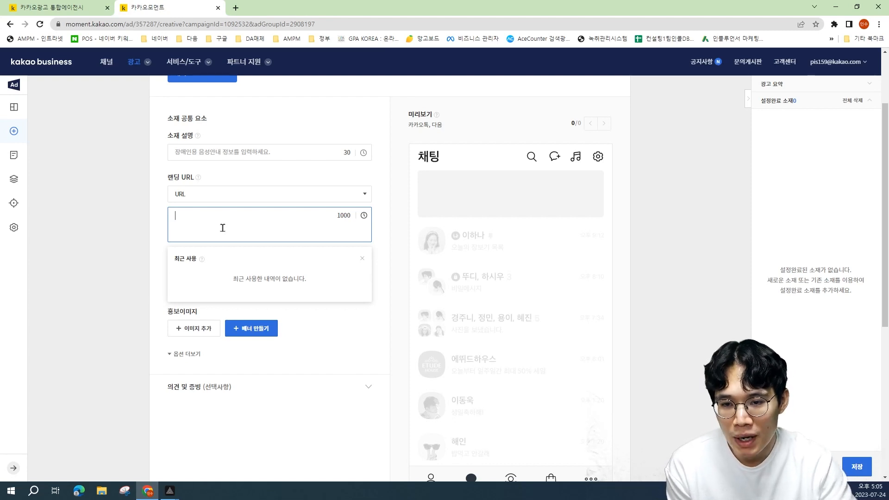
pyautogui.click(252, 197)
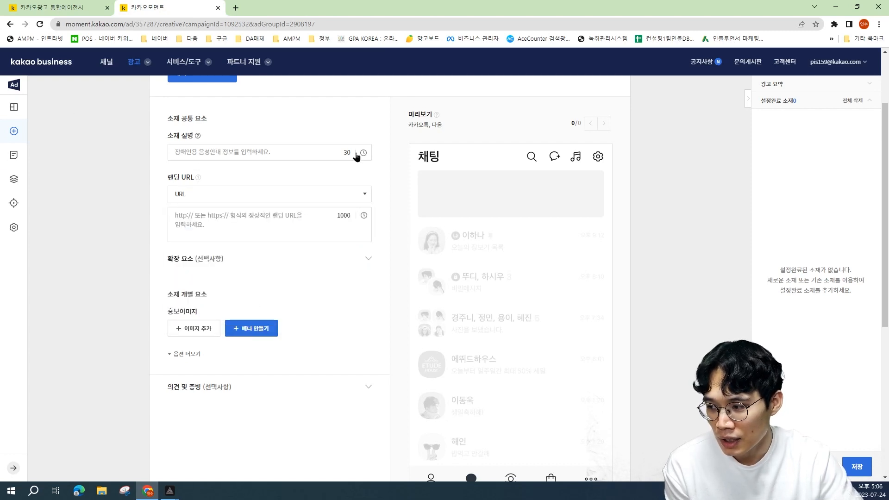
# Step: Start making a new banner for the creative's 홍보이미지 with the 오브젝트형 layout
pyautogui.scroll(-1, 299, 277)
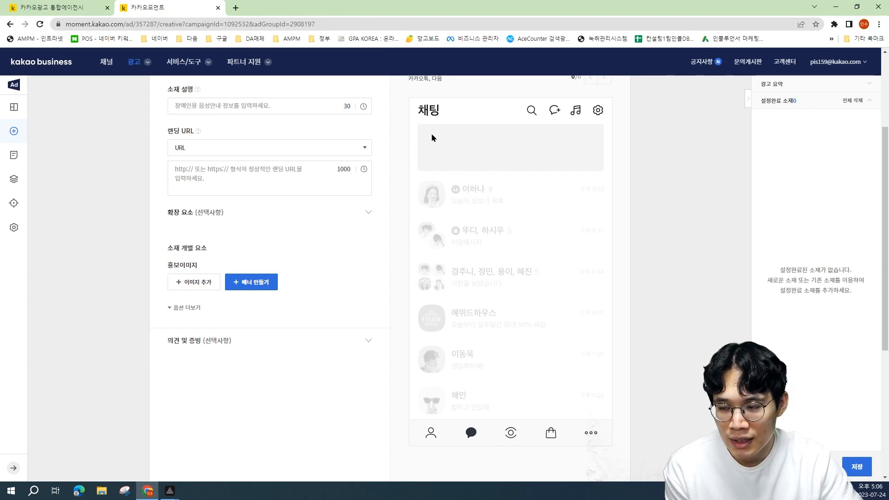
pyautogui.click(253, 288)
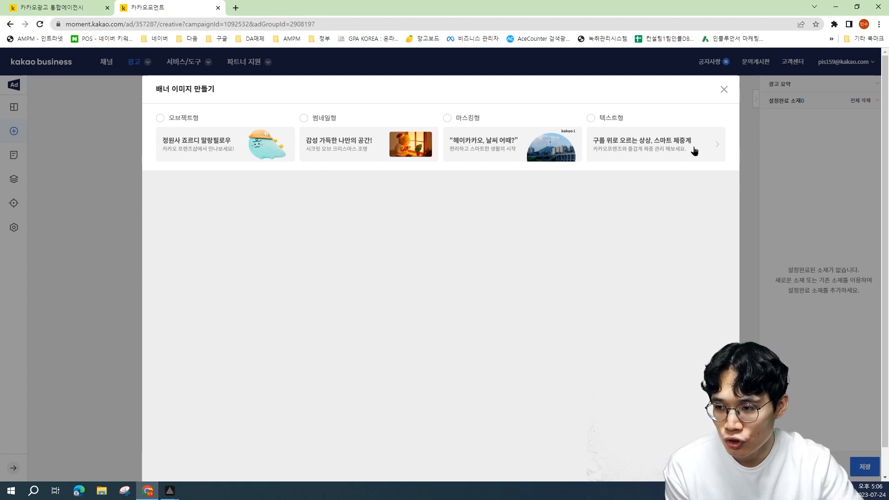
pyautogui.click(190, 139)
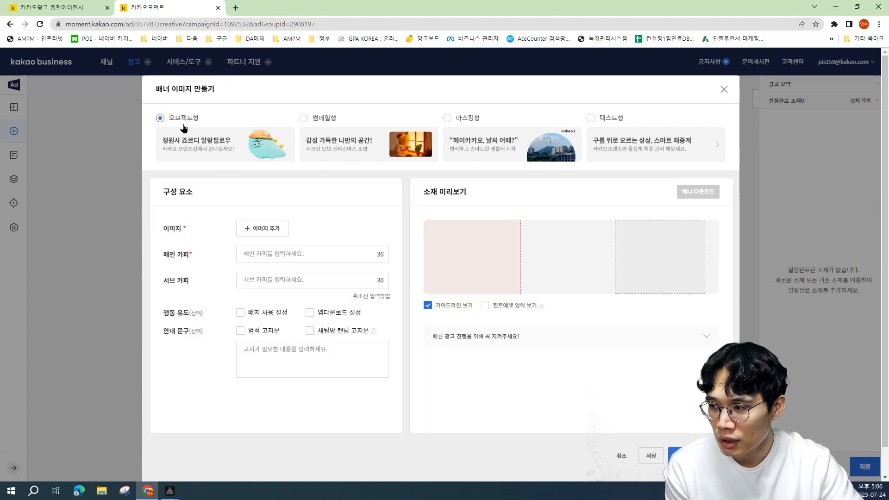
# Step: Change the banner type to 썸네일형 and accept the type change
pyautogui.click(342, 149)
pyautogui.click(529, 223)
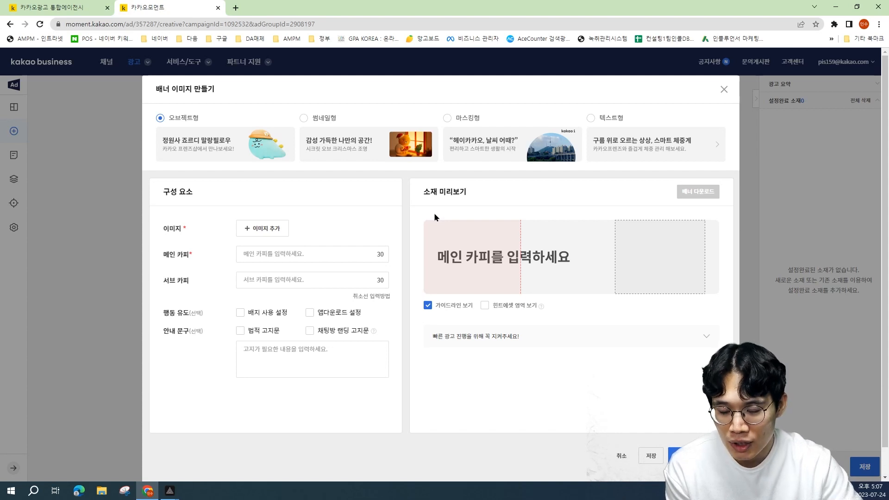
pyautogui.click(349, 148)
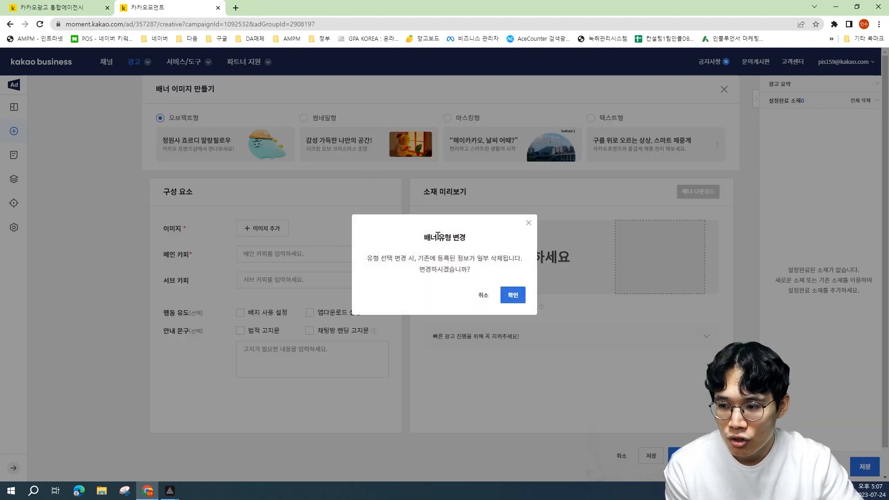
pyautogui.click(513, 299)
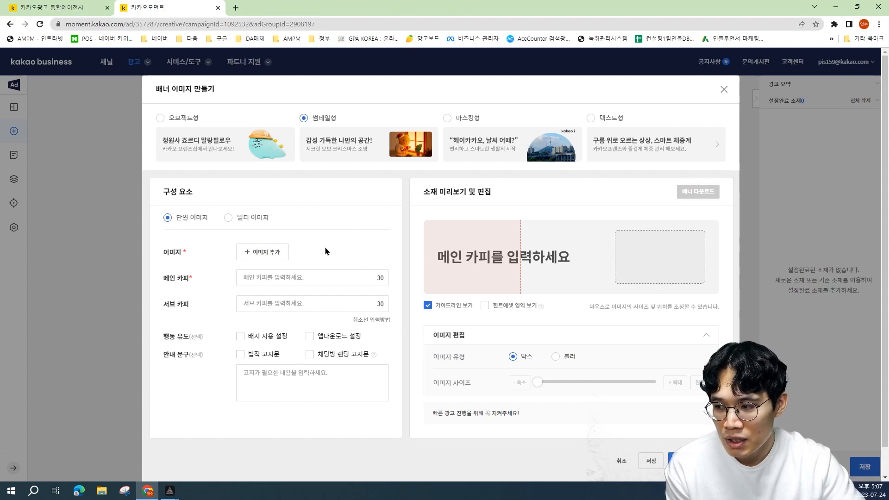
# Step: Open the direct image upload for the thumbnail banner and examine the 소재 등록 가이드 for file format, size and capacity requirements
pyautogui.click(279, 252)
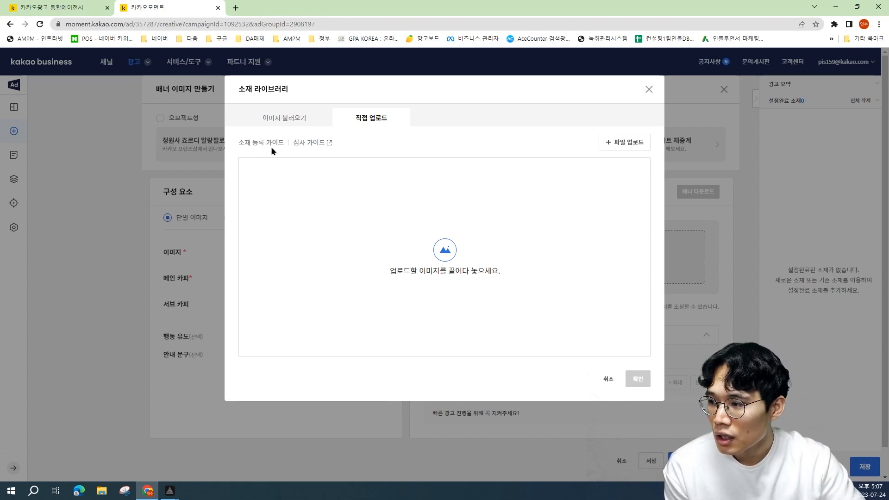
pyautogui.moveTo(271, 146)
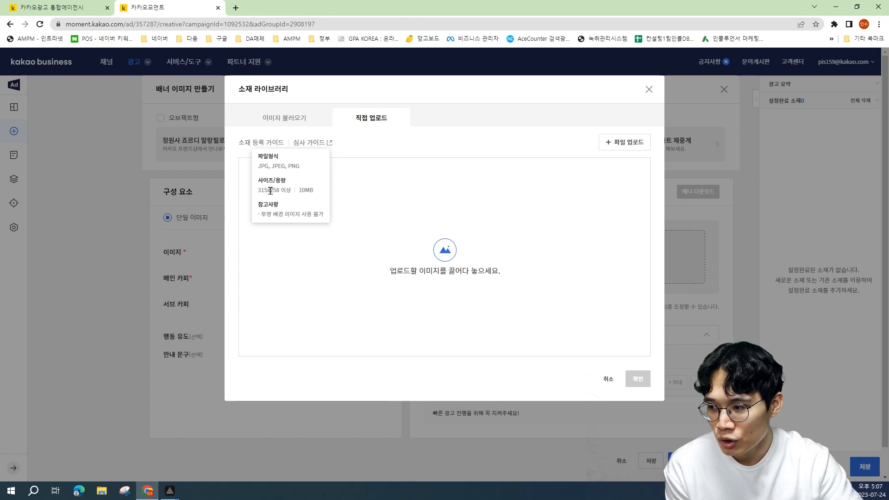
pyautogui.moveTo(313, 193); pyautogui.dragTo(263, 189)
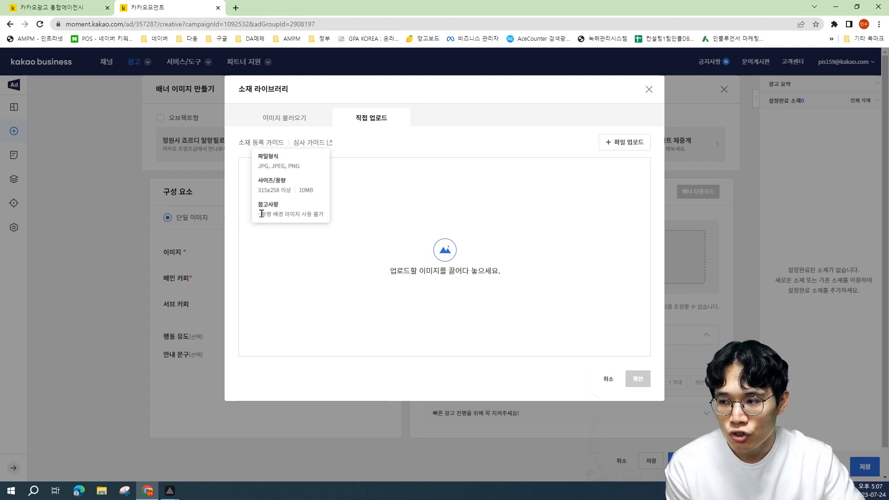
# Step: Close the image upload without adding a file and set the banner's 메인 카피 to "AMPM글로벌 마케팅 학교"
pyautogui.moveTo(260, 214); pyautogui.dragTo(321, 216)
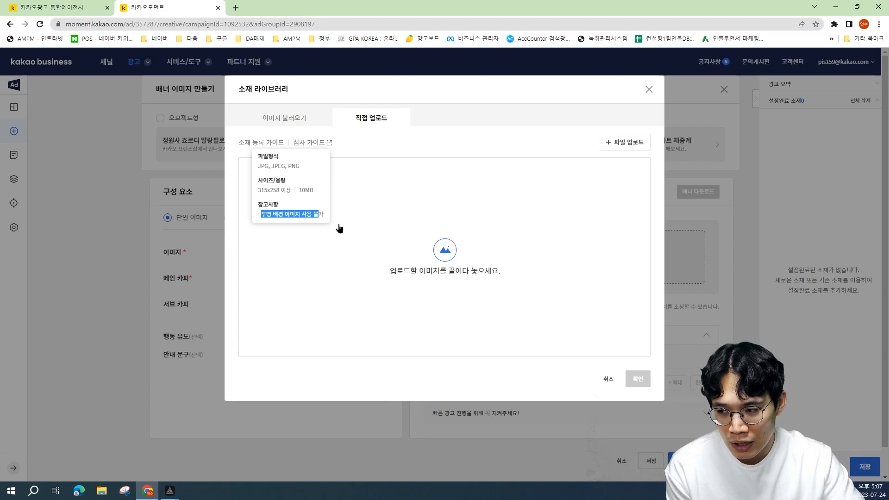
pyautogui.click(650, 89)
pyautogui.click(284, 278)
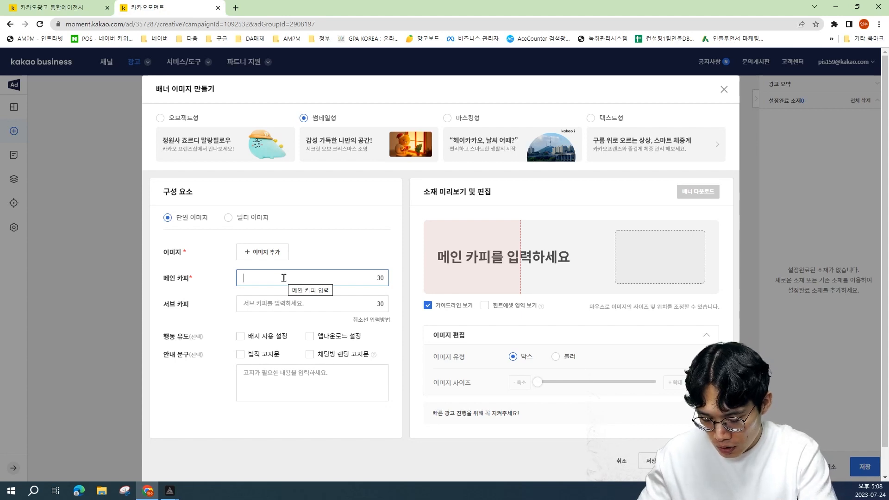
pyautogui.write('AMPMrmff')
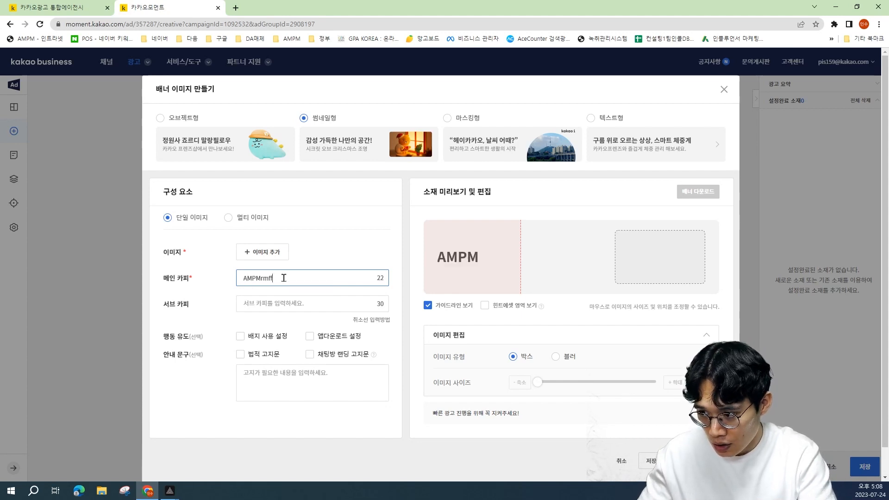
pyautogui.press('BackSpace')
pyautogui.press('BackSpace')
pyautogui.press('BackSpace')
pyautogui.press('BackSpace')
pyautogui.press('Hangul')
pyautogui.write('글로벌')
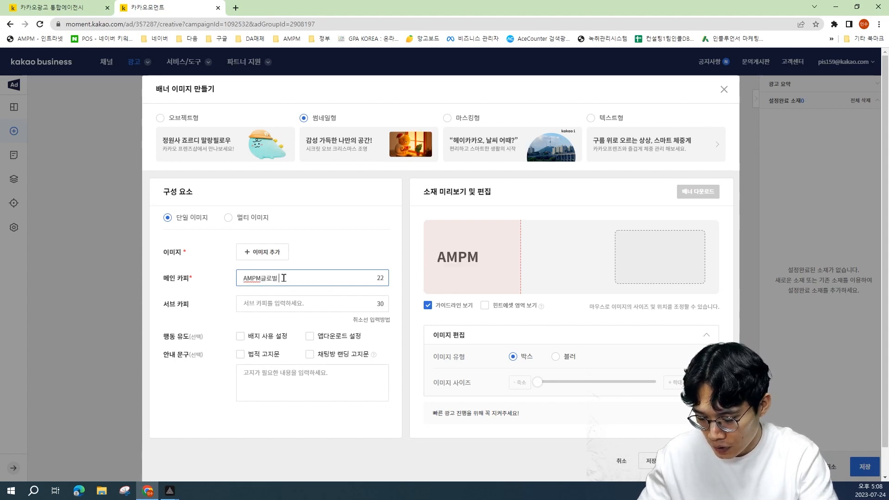
pyautogui.write(' 마케팅 학기')
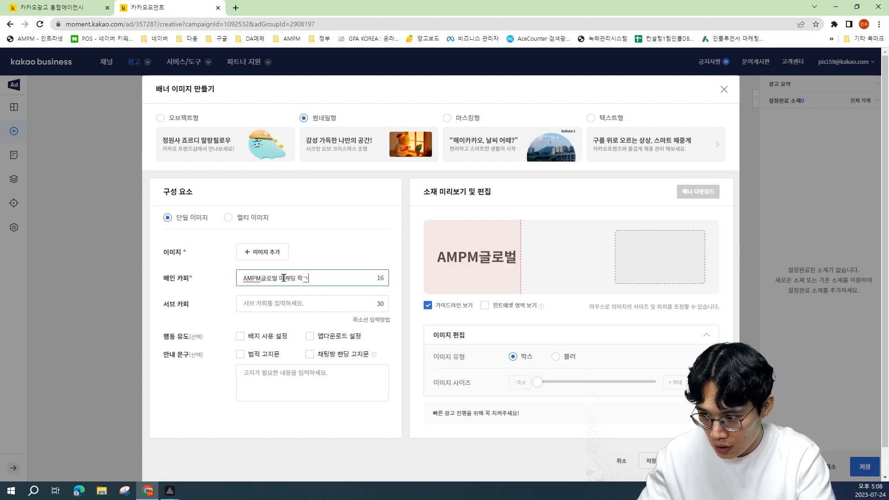
pyautogui.write('교')
# Step: Set the banner's 서브 카피 to "카카오모먼트 셋팅 따라잡기"
pyautogui.click(314, 310)
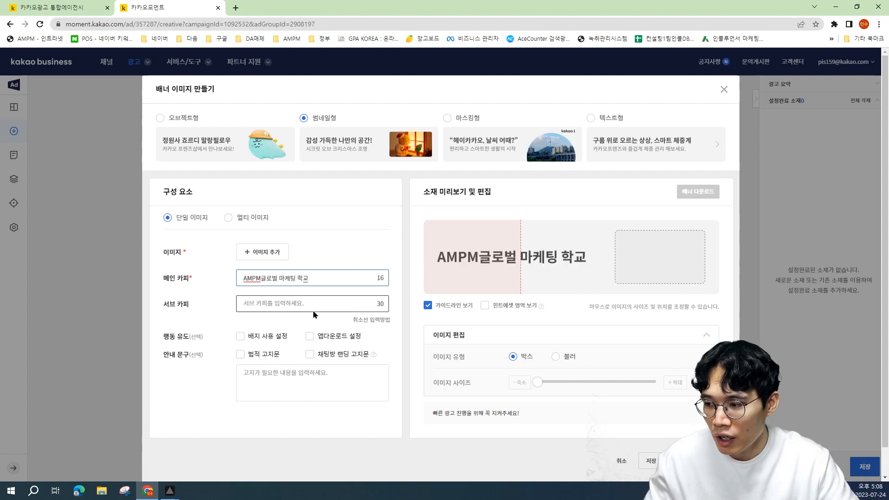
pyautogui.click(313, 302)
pyautogui.write('카')
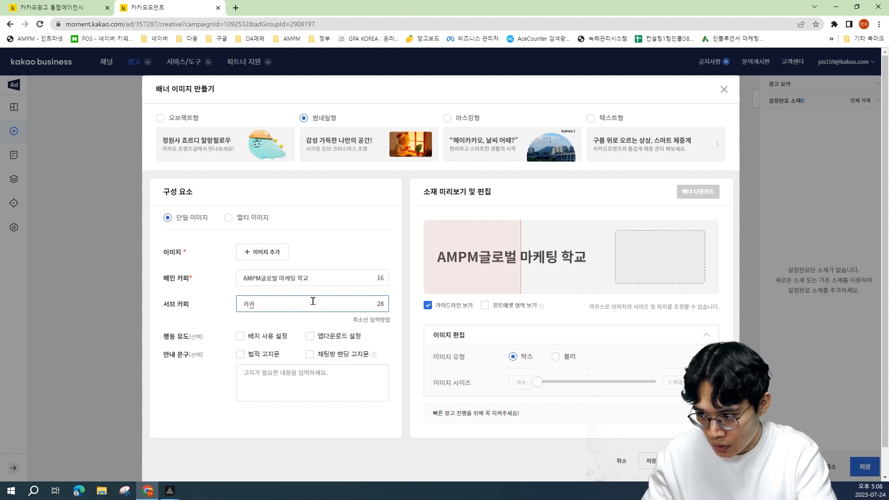
pyautogui.write('캐오몸')
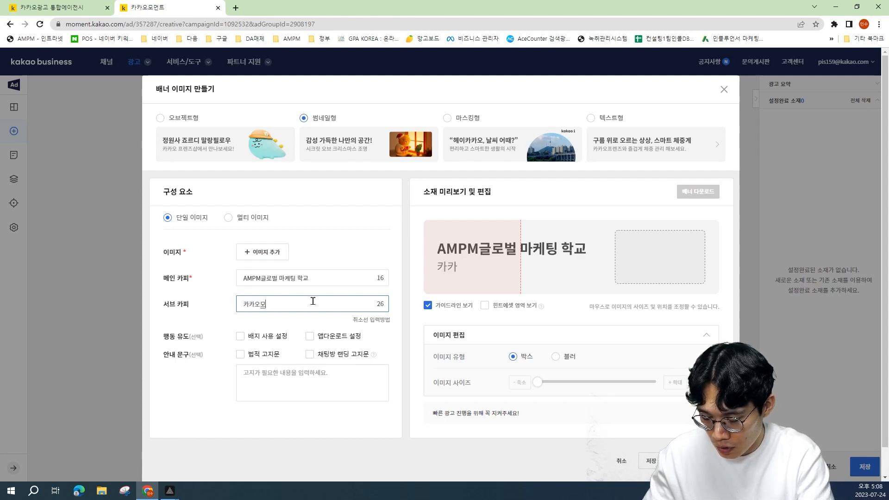
pyautogui.write('먼트')
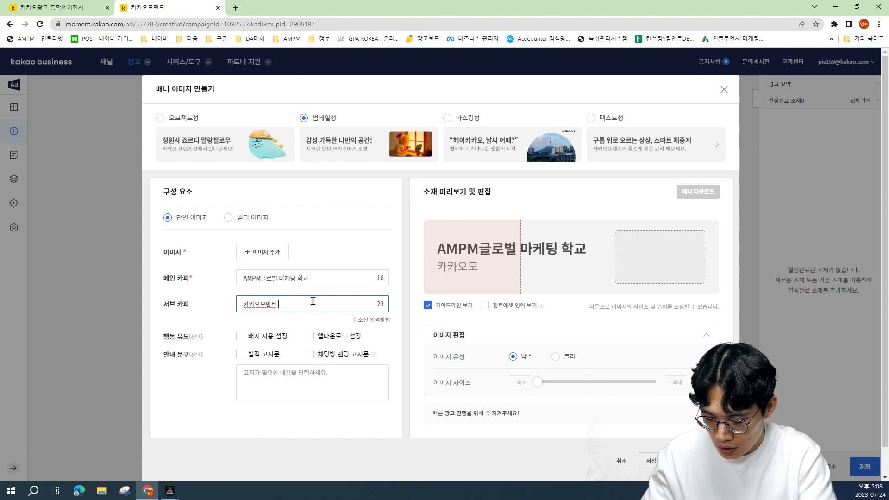
pyautogui.write(' 셋티')
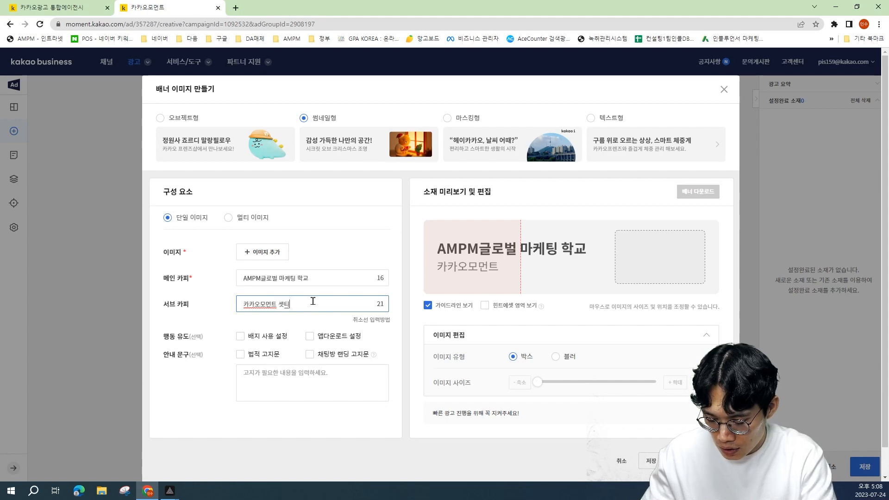
pyautogui.write('따라잡사')
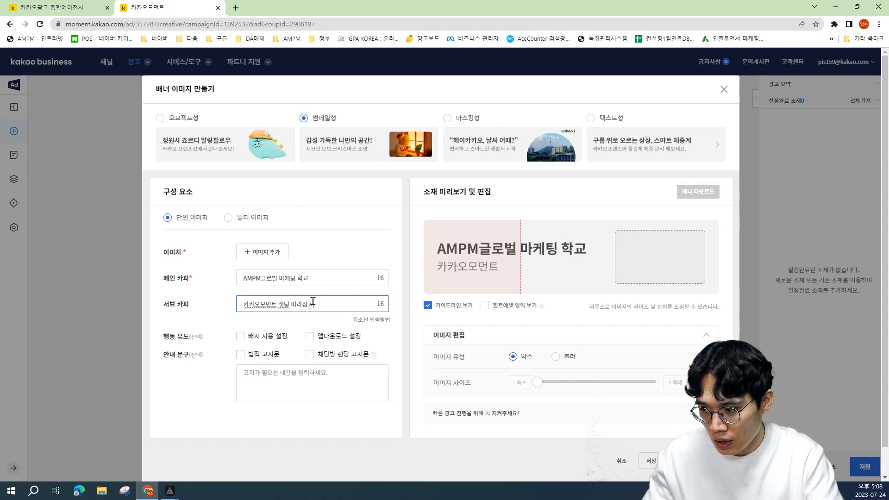
pyautogui.press('BackSpace')
pyautogui.write('기')
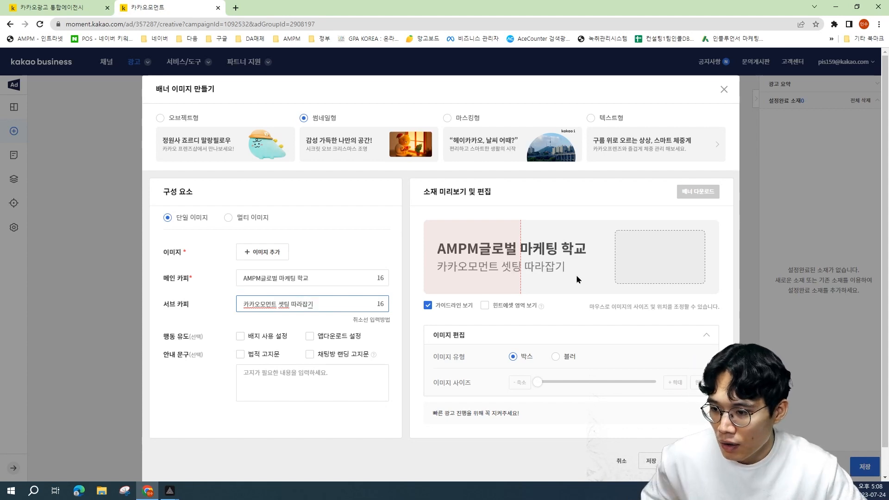
pyautogui.click(390, 247)
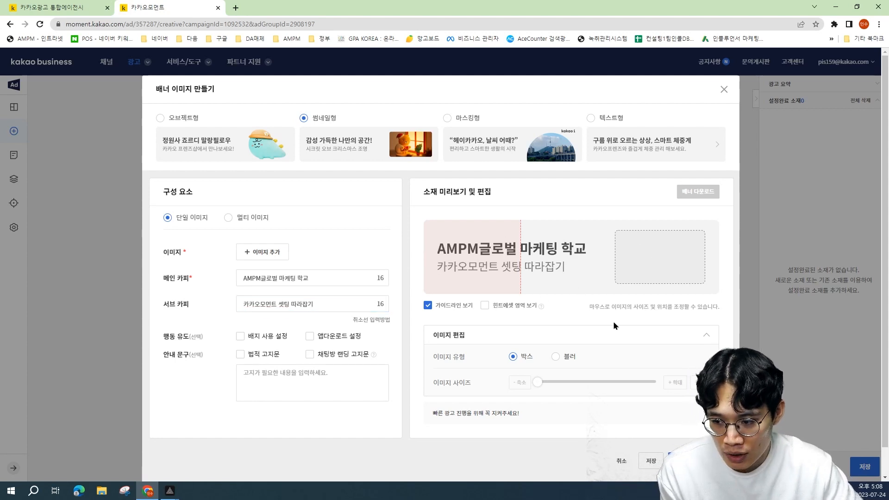
# Step: Try the 더보기 badge as the banner's 행동 유도 and turn 배지 사용 설정 off again
pyautogui.click(277, 341)
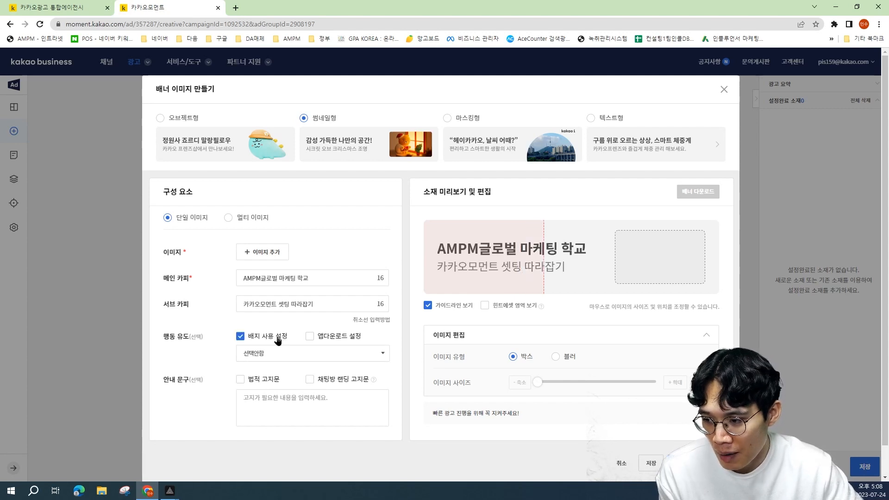
pyautogui.click(269, 357)
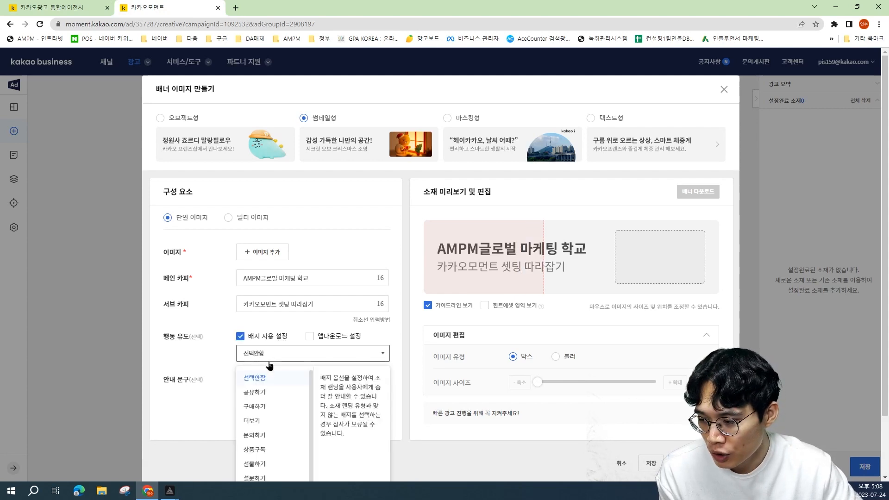
pyautogui.click(264, 421)
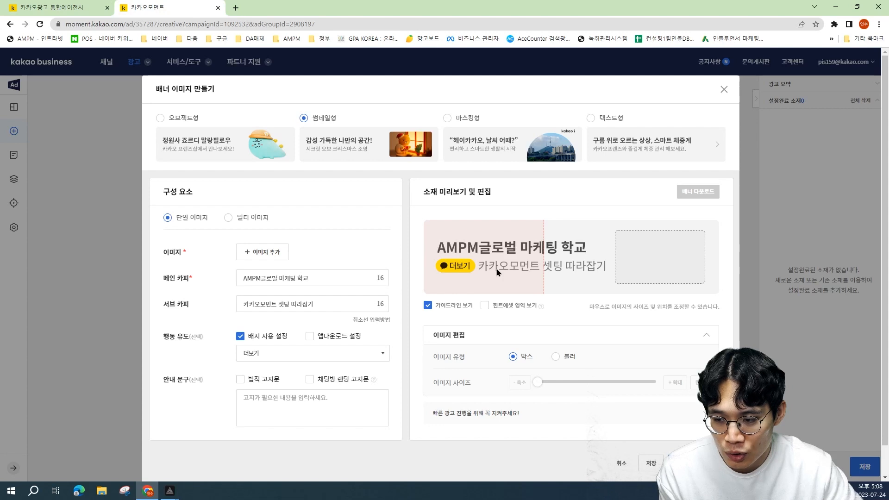
pyautogui.click(329, 300)
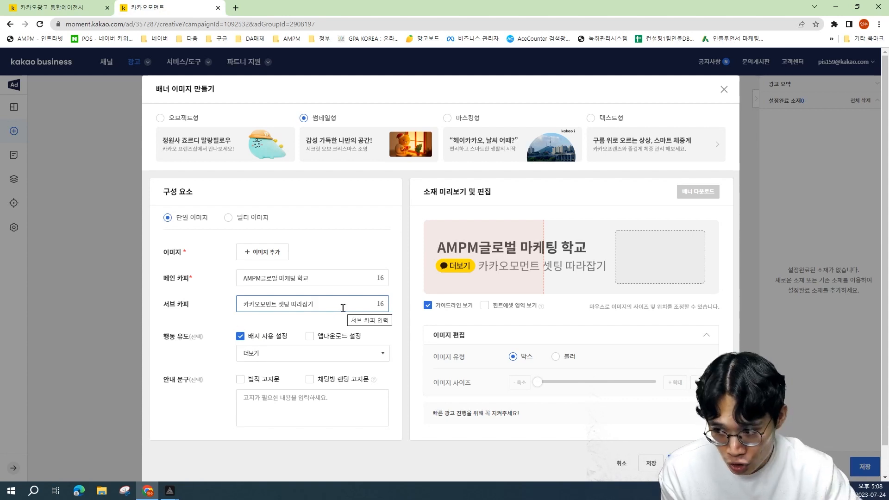
pyautogui.click(290, 353)
pyautogui.click(265, 268)
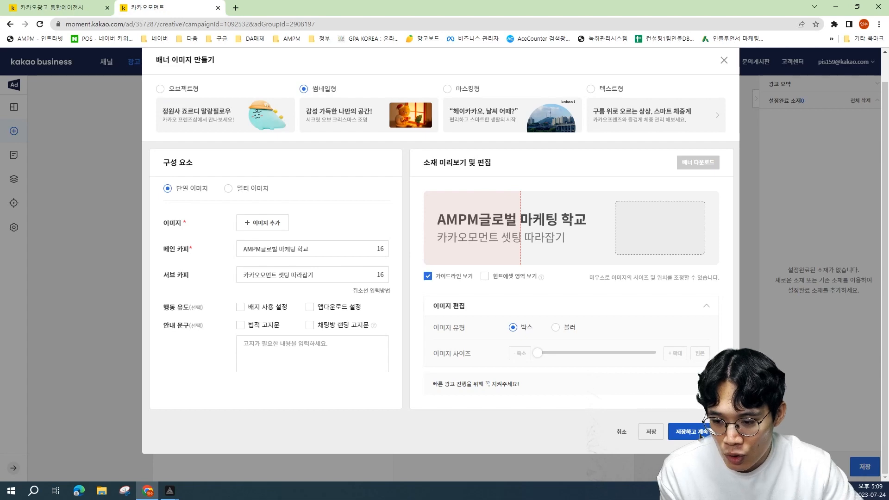
# Step: Discard the unsaved banner and cancel the creation of the 카카오 비즈보드 creative
pyautogui.click(725, 61)
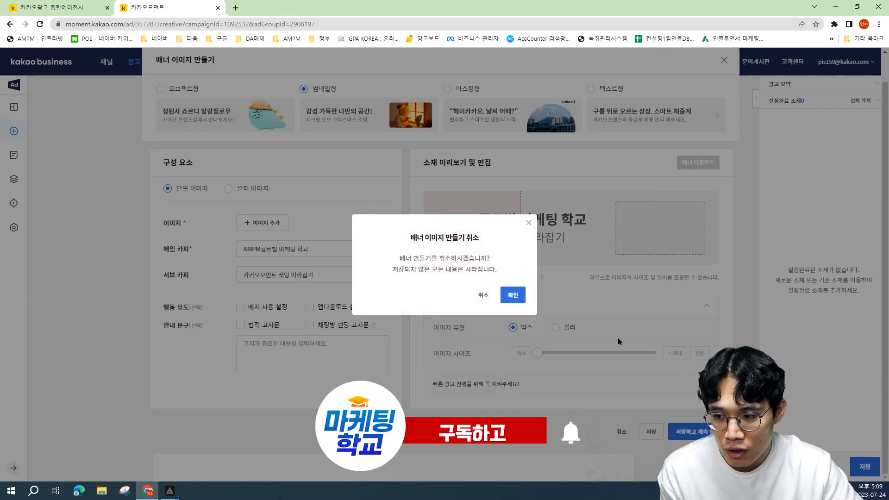
pyautogui.click(512, 295)
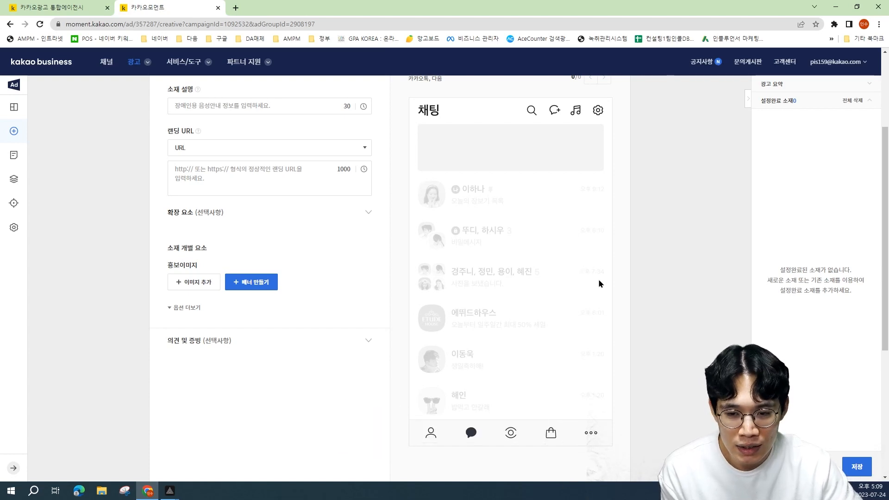
pyautogui.scroll(-5, 653, 307)
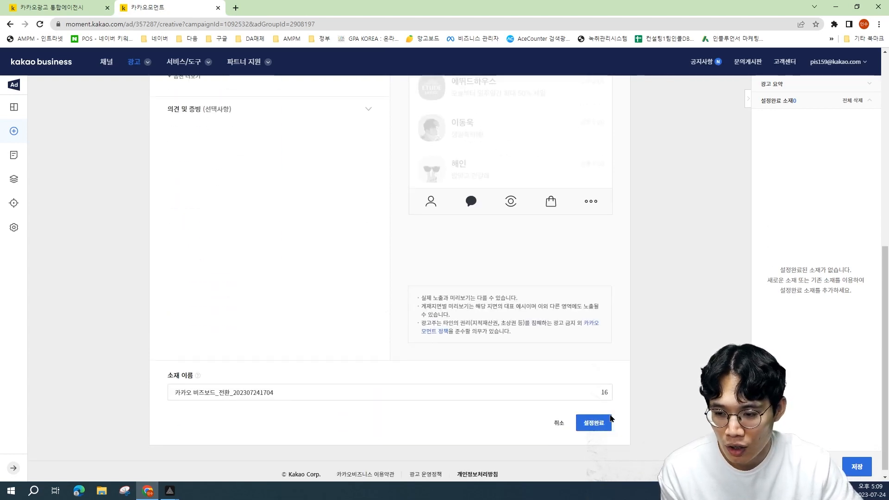
pyautogui.click(559, 422)
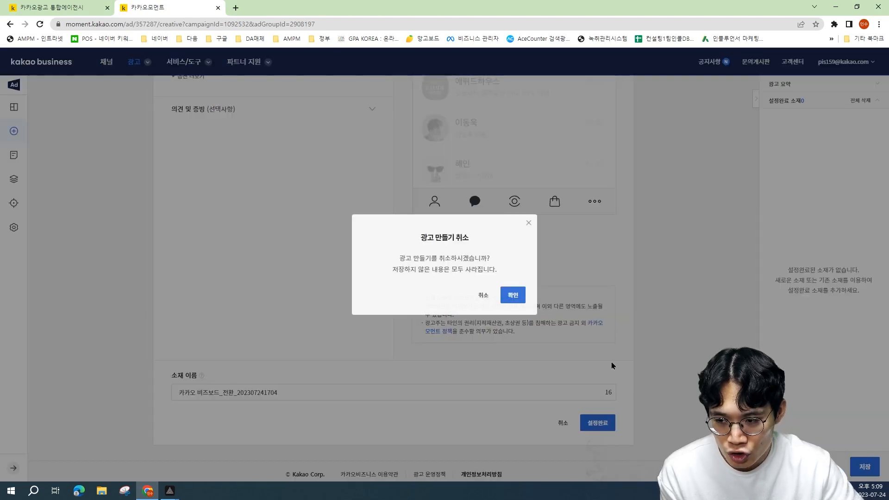
pyautogui.click(512, 294)
# Step: Start a new campaign with the 디스플레이 ad type and the 방문 objective
pyautogui.click(147, 156)
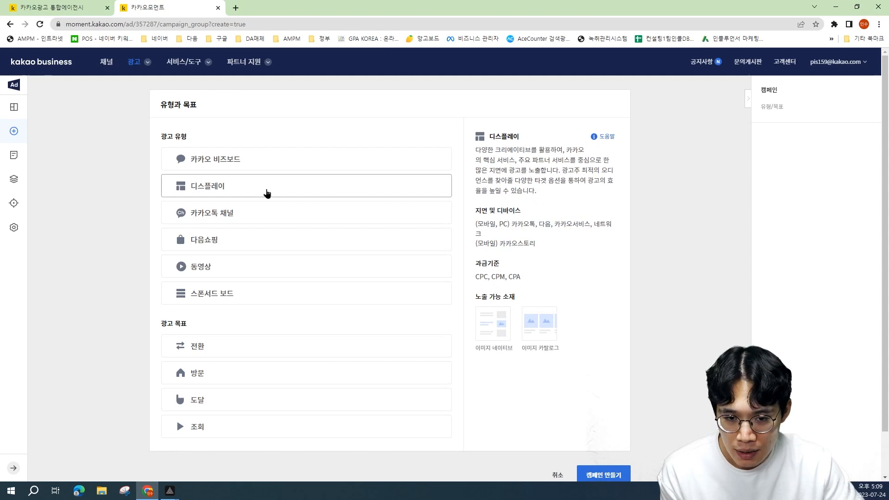
pyautogui.click(265, 190)
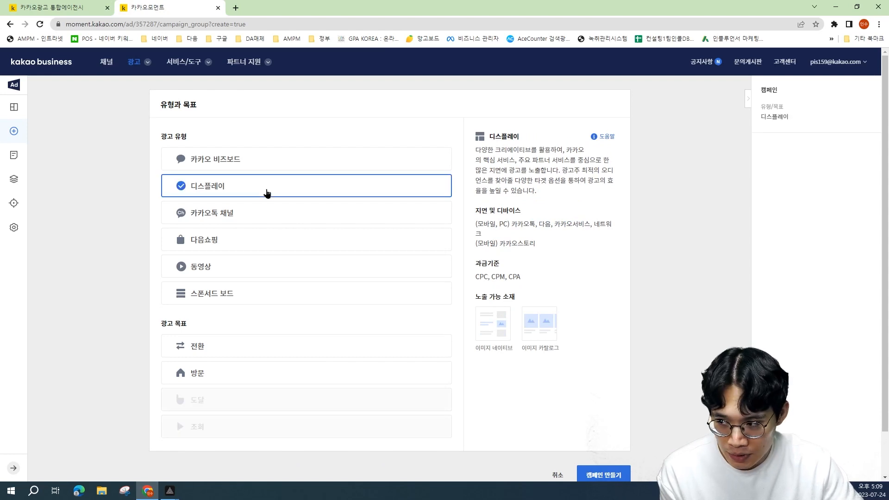
pyautogui.click(265, 381)
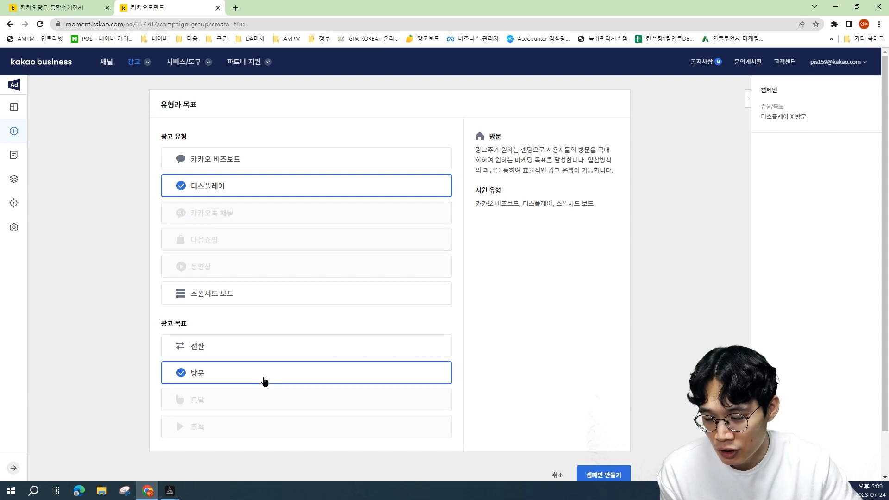
pyautogui.click(602, 475)
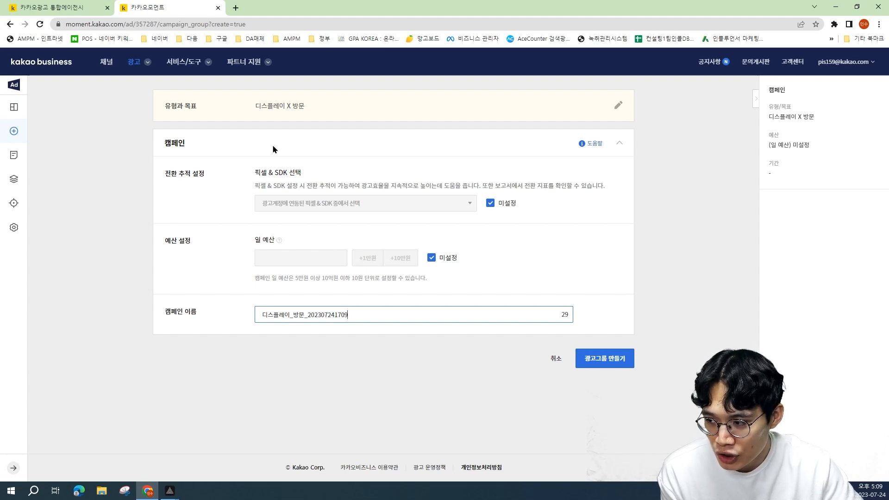
# Step: Enable conversion tracking with the 한국성전 전환 pixel for the campaign and proceed to creating its ad group
pyautogui.click(500, 207)
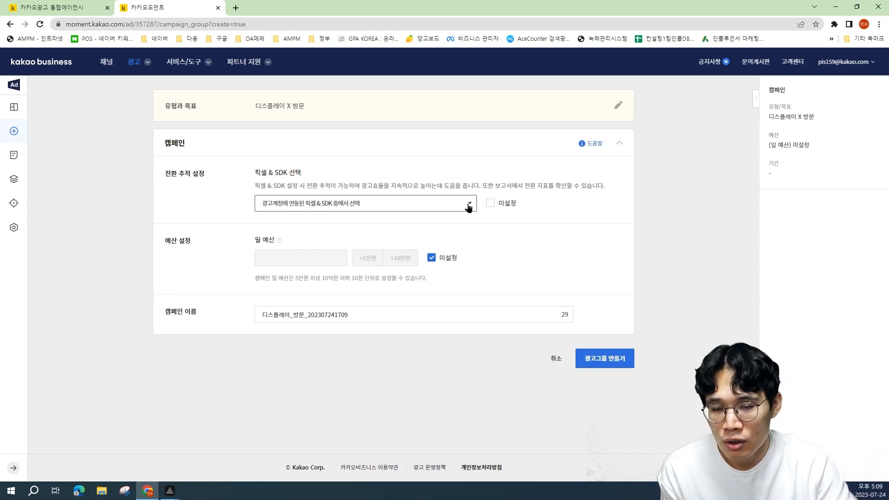
pyautogui.click(429, 203)
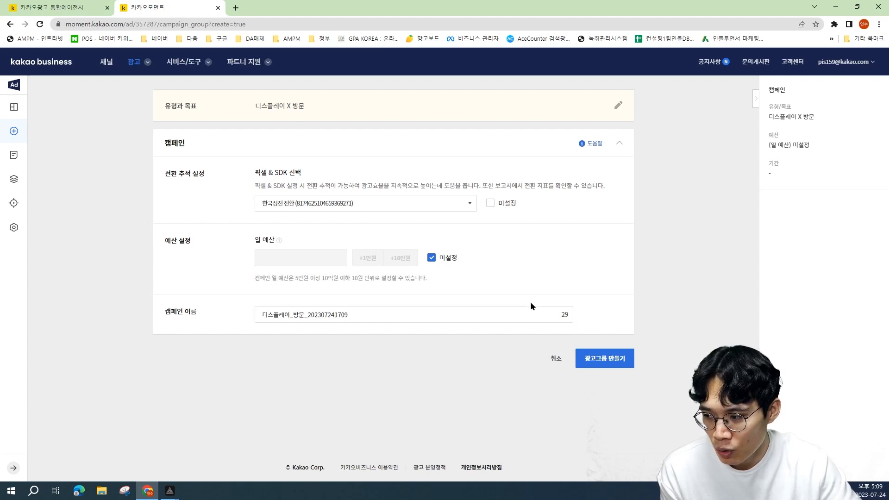
pyautogui.click(604, 363)
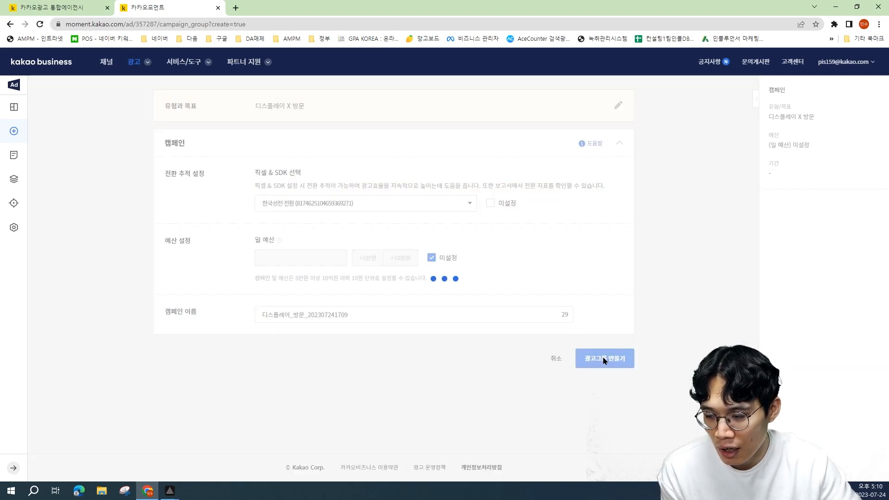
# Step: Examine the 픽셀 & SDK custom target's event list for the 한국성전 전환 pixel and close it without adding a target
pyautogui.scroll(-1, 397, 234)
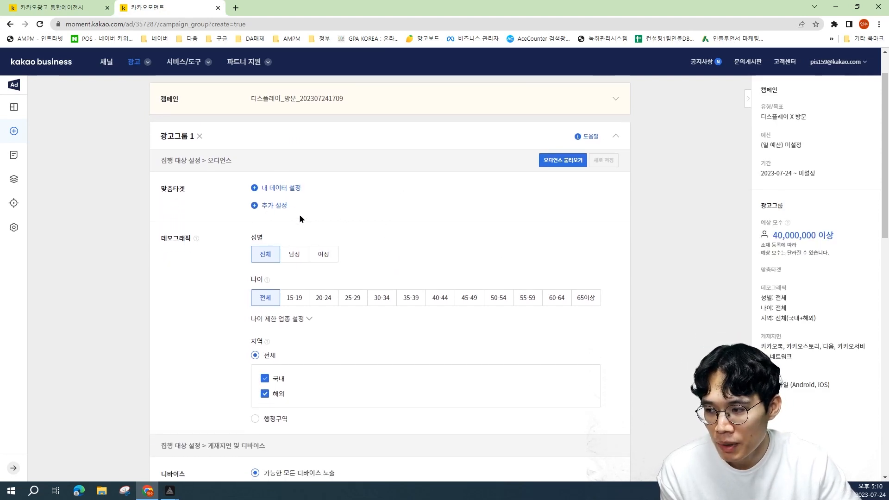
pyautogui.click(276, 205)
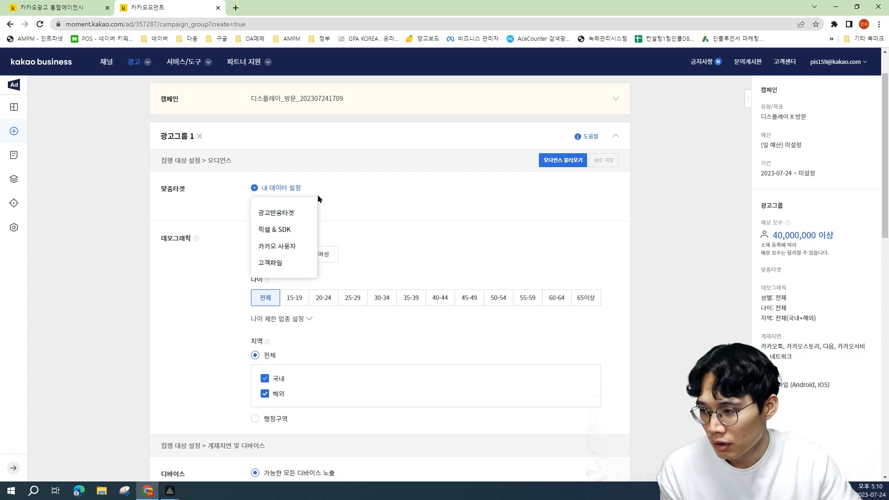
pyautogui.click(286, 228)
pyautogui.click(403, 166)
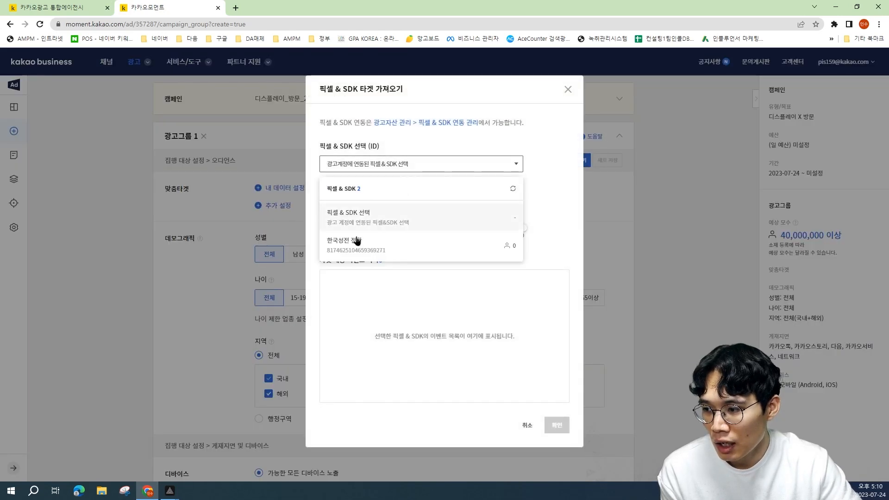
pyautogui.click(356, 240)
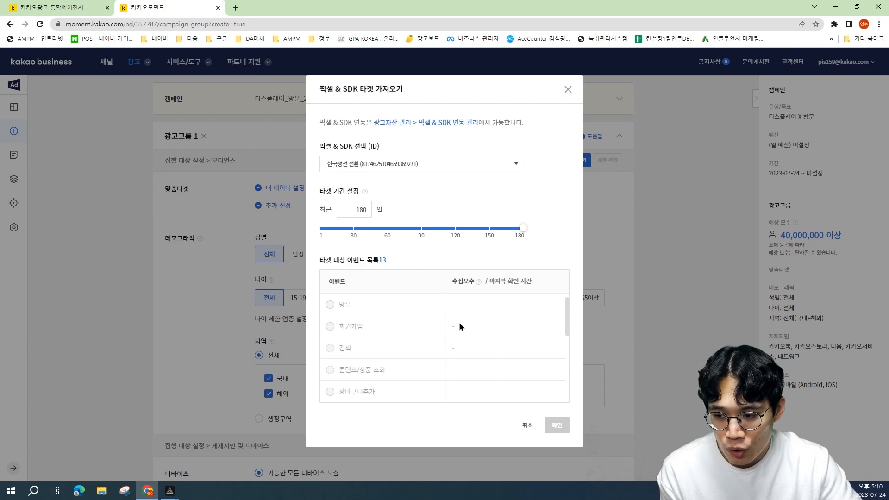
pyautogui.scroll(-2, 417, 331)
pyautogui.click(568, 89)
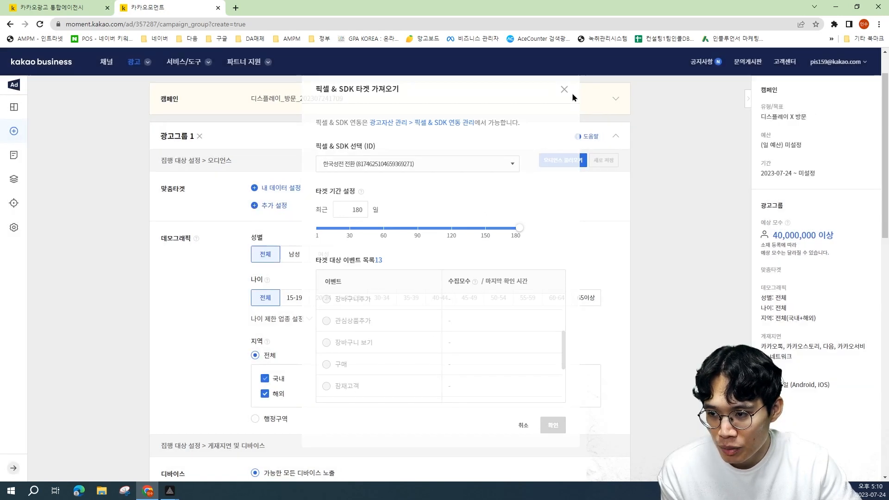
# Step: Examine the 관심사 and 업종 lists of the category target, trying 건강 under 업종, and cancel without adding a target
pyautogui.click(276, 205)
pyautogui.click(274, 232)
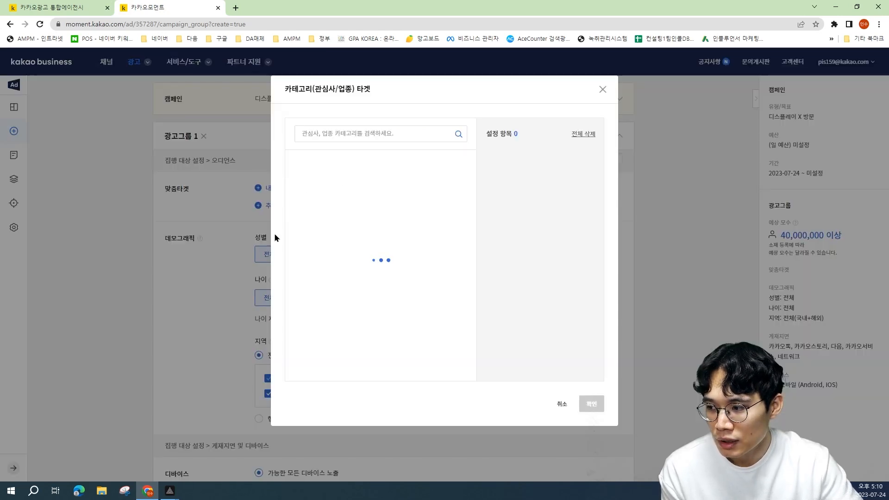
pyautogui.click(308, 162)
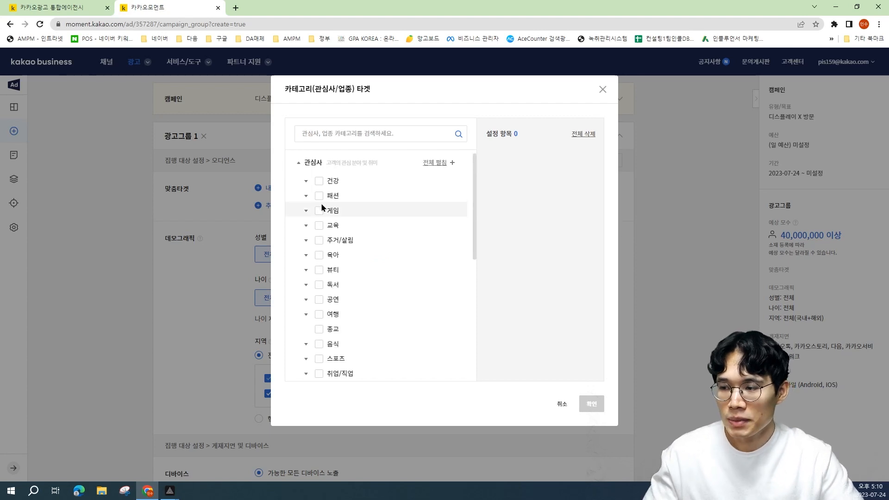
pyautogui.click(305, 164)
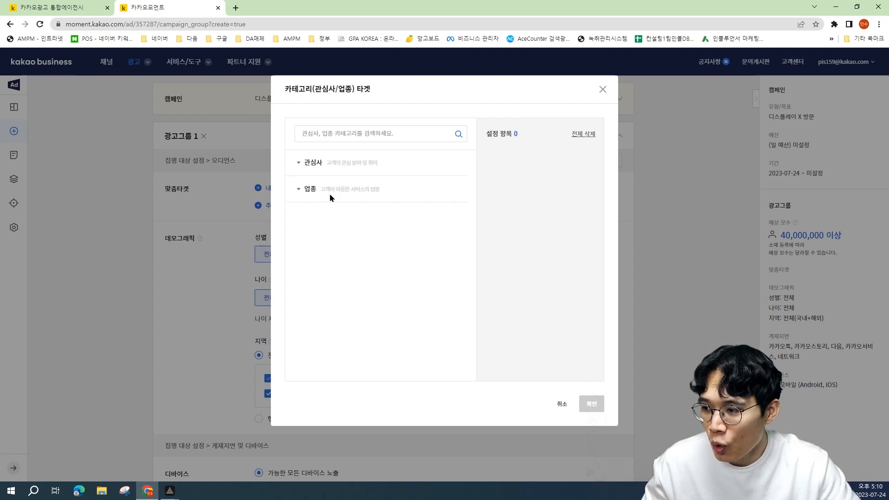
pyautogui.click(379, 196)
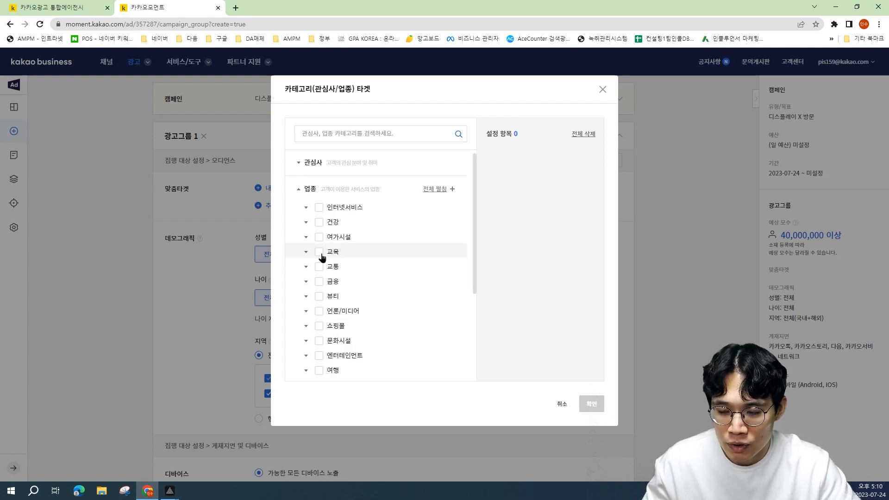
pyautogui.click(318, 224)
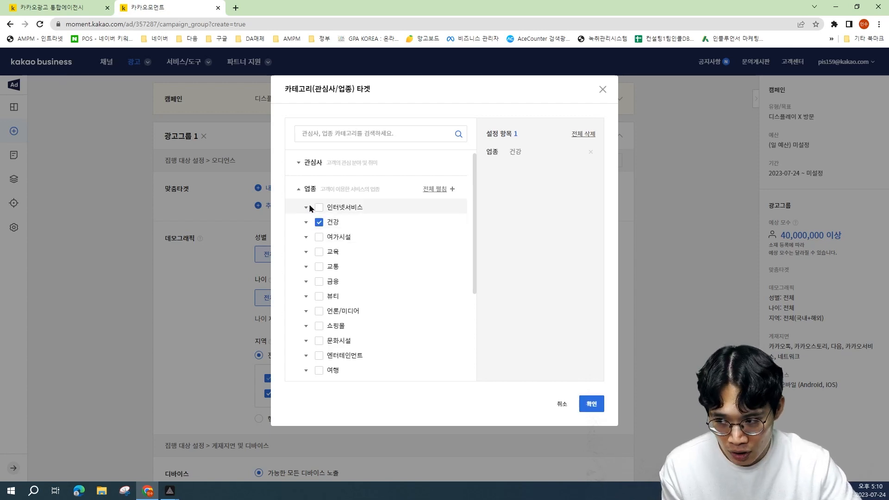
pyautogui.click(299, 190)
pyautogui.click(562, 407)
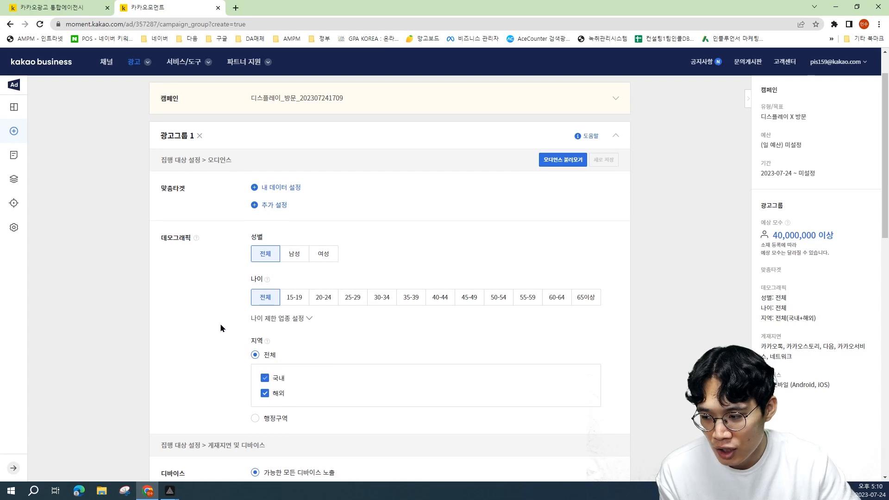
# Step: Switch both the 디바이스 and 게재지면 settings of the ad group to 상세 설정
pyautogui.scroll(-3, 221, 323)
pyautogui.scroll(-3, 220, 328)
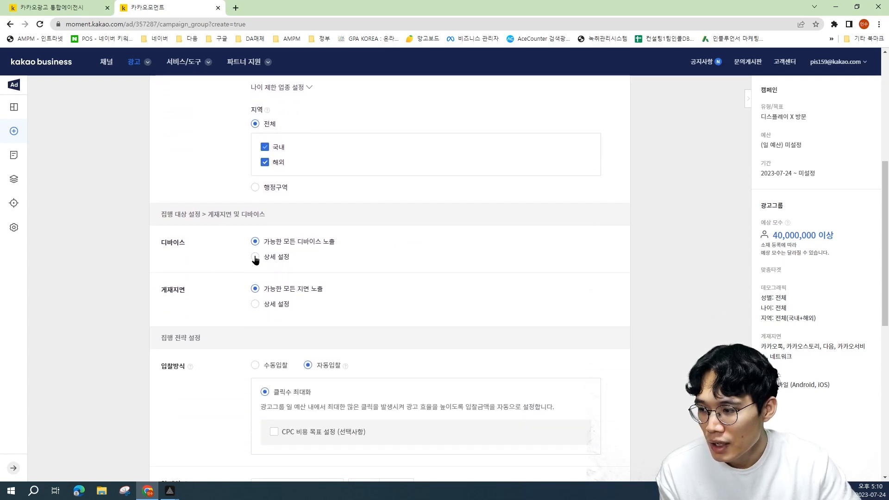
pyautogui.click(255, 257)
pyautogui.scroll(-1, 255, 259)
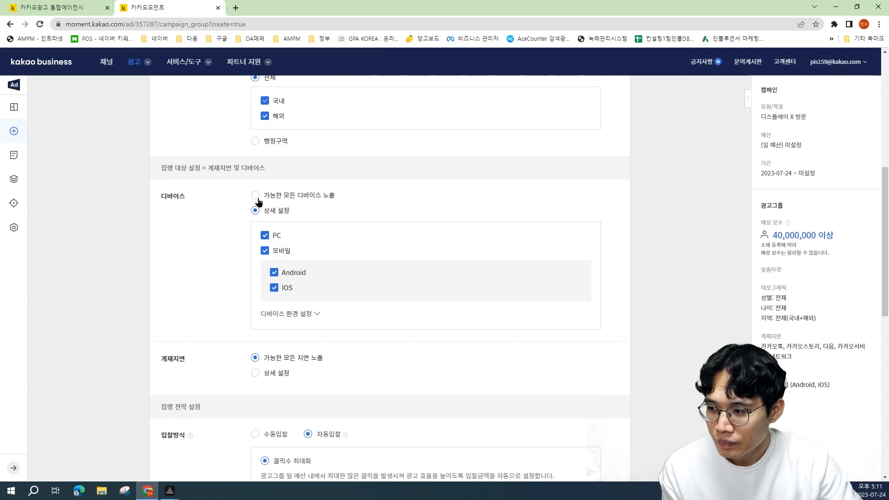
pyautogui.scroll(-2, 310, 329)
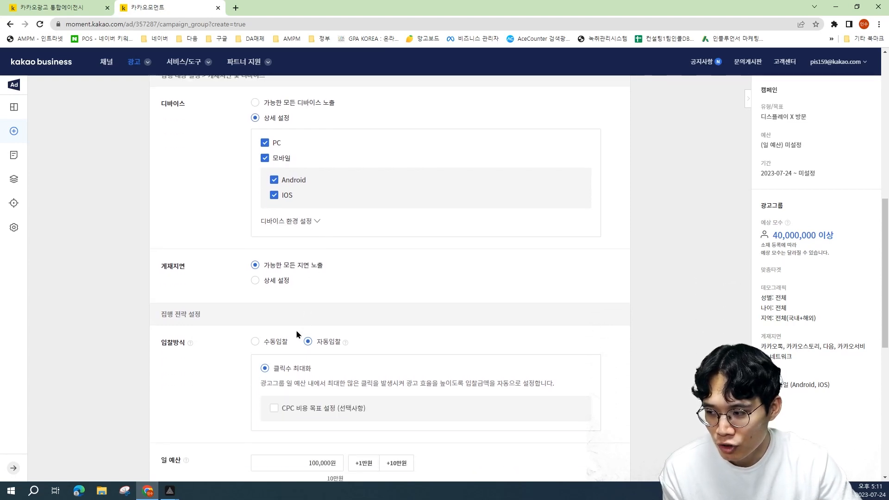
pyautogui.click(269, 283)
pyautogui.scroll(-1, 285, 315)
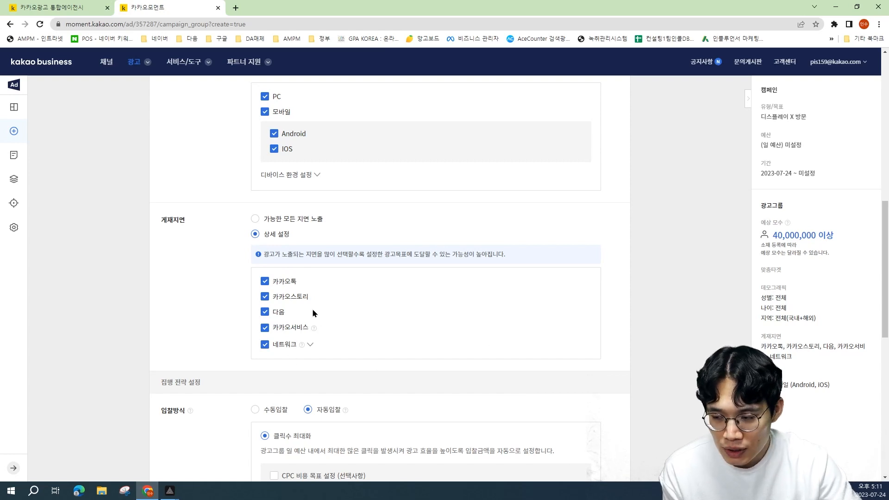
# Step: Set the ad group's 입찰방식 to 수동입찰 with a bid amount of 300원 and check the CPC and CPM explanations
pyautogui.scroll(-3, 323, 315)
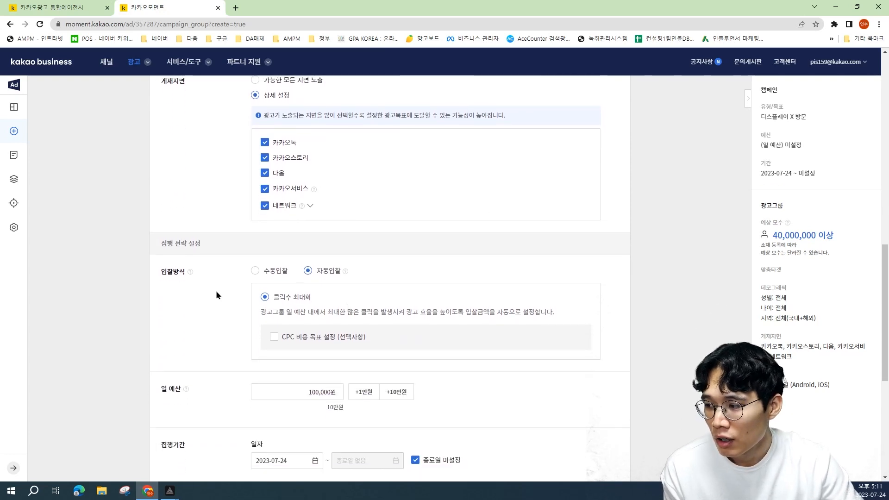
pyautogui.moveTo(192, 272)
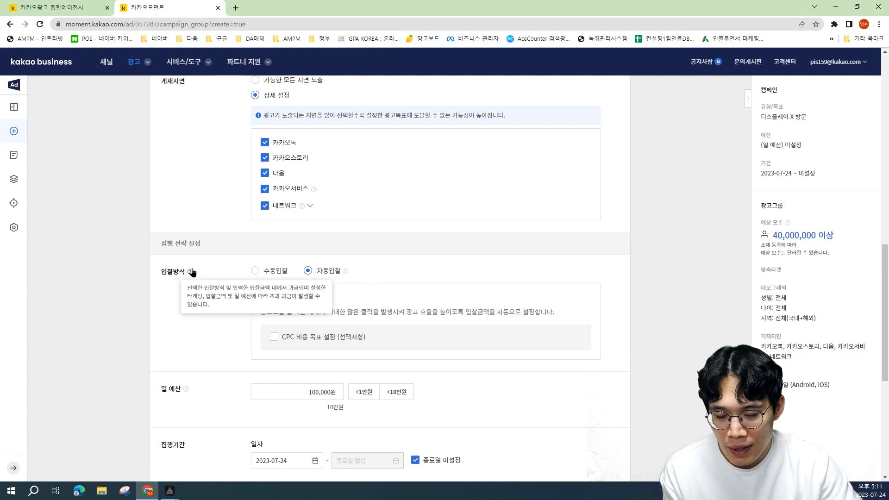
pyautogui.click(278, 275)
pyautogui.scroll(-1, 338, 315)
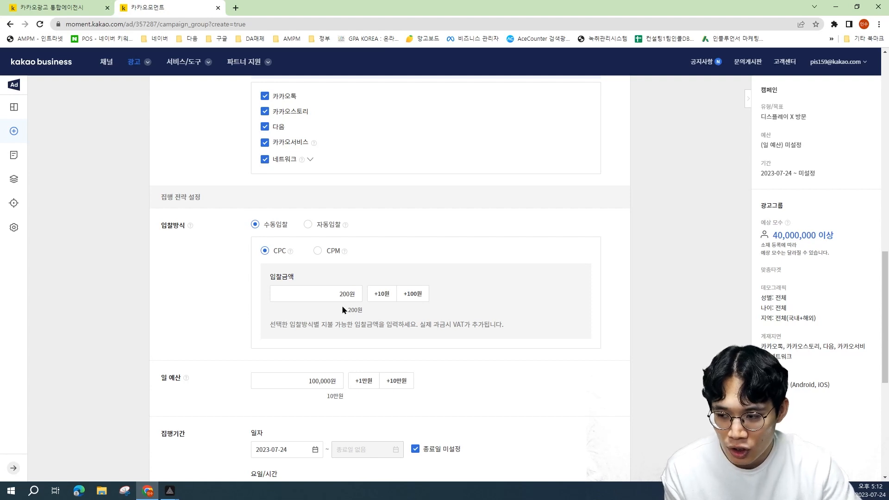
pyautogui.moveTo(340, 295); pyautogui.dragTo(353, 290)
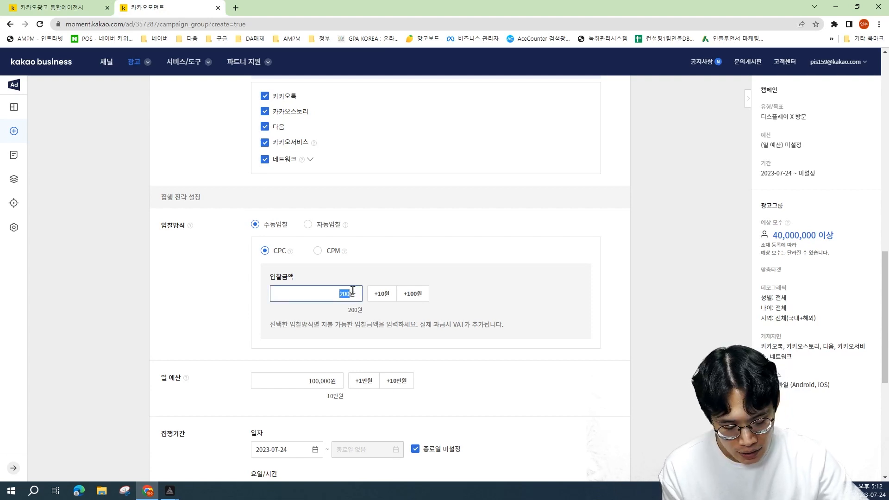
pyautogui.write('300')
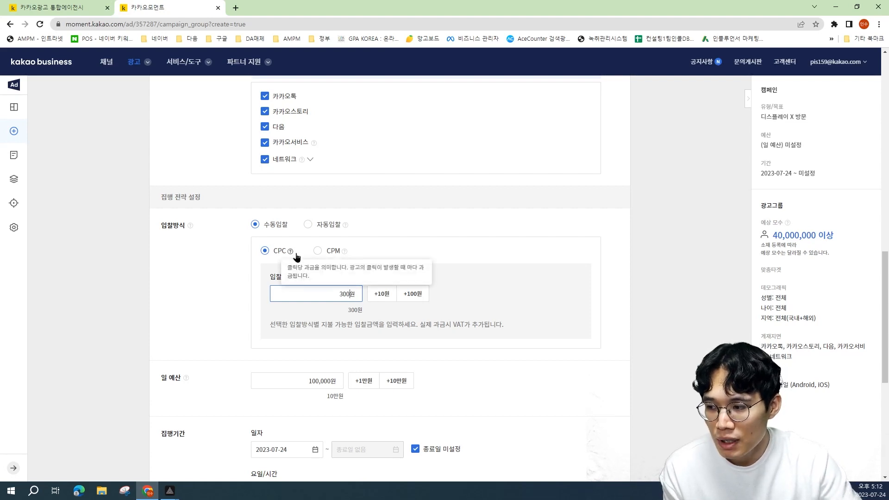
pyautogui.moveTo(344, 252)
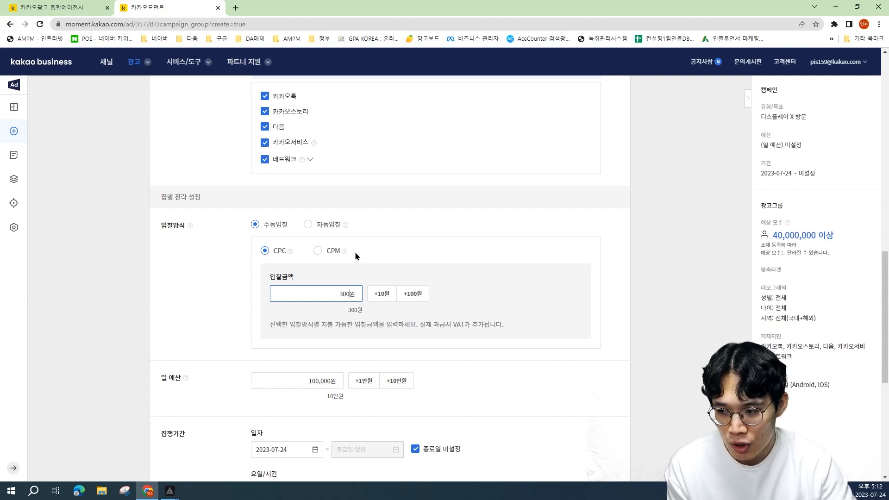
# Step: Review the ad group's 일 예산, 집행기간 and 게재방식 settings, including the 빠른 게재 and 일반 게재 options
pyautogui.scroll(-3, 354, 251)
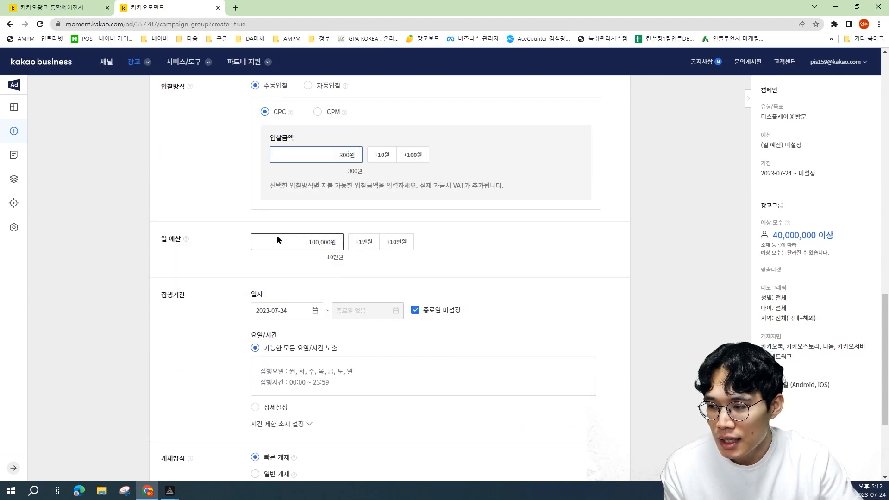
pyautogui.scroll(-1, 184, 242)
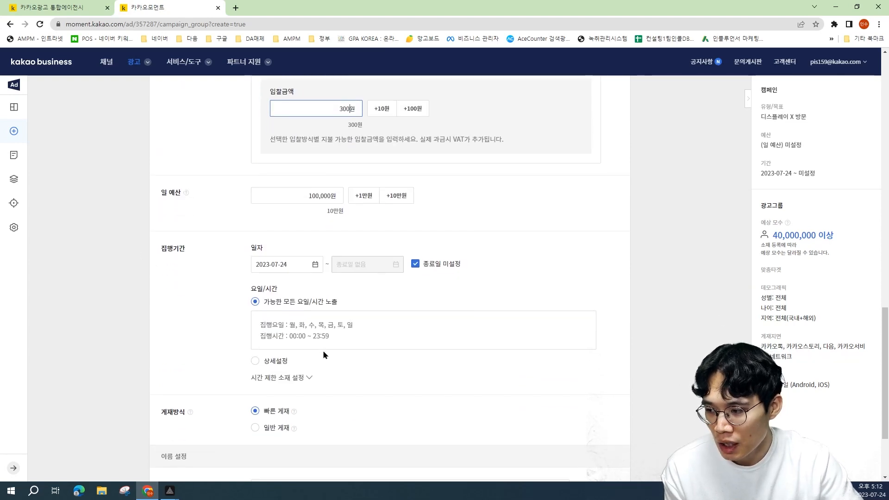
pyautogui.scroll(-1, 481, 336)
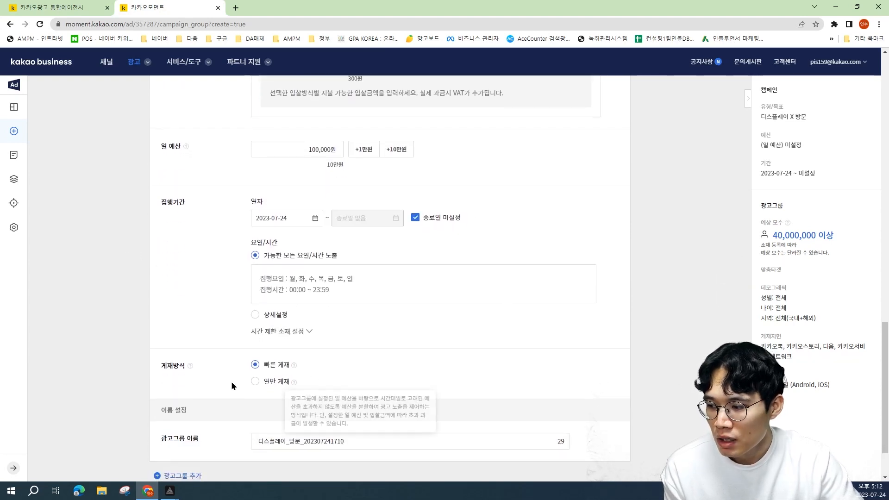
pyautogui.moveTo(163, 364); pyautogui.dragTo(285, 381)
pyautogui.click(406, 386)
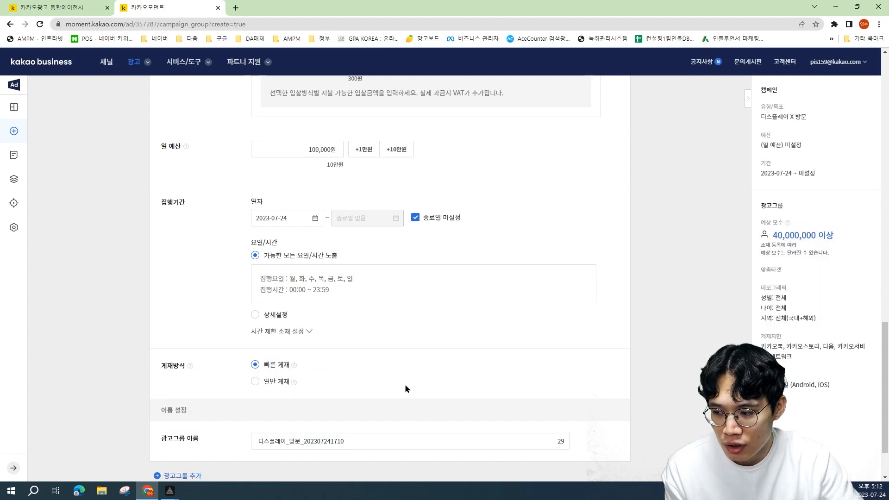
pyautogui.scroll(2, 414, 386)
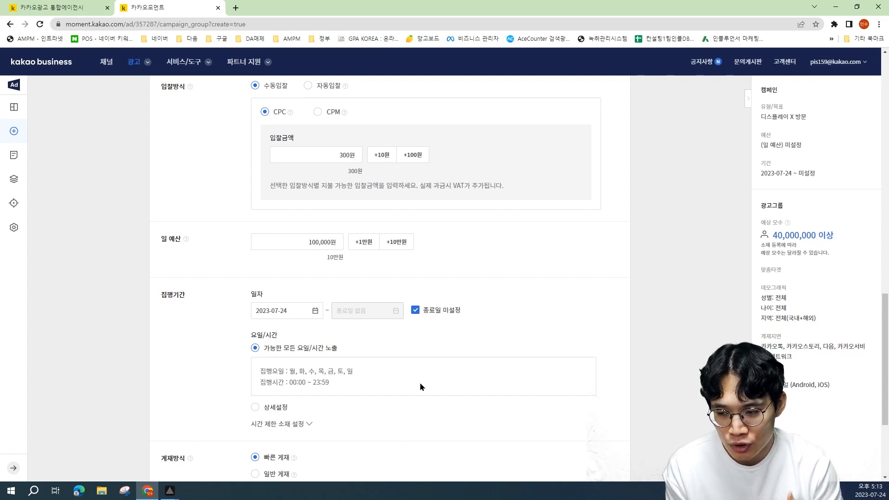
pyautogui.scroll(-3, 435, 376)
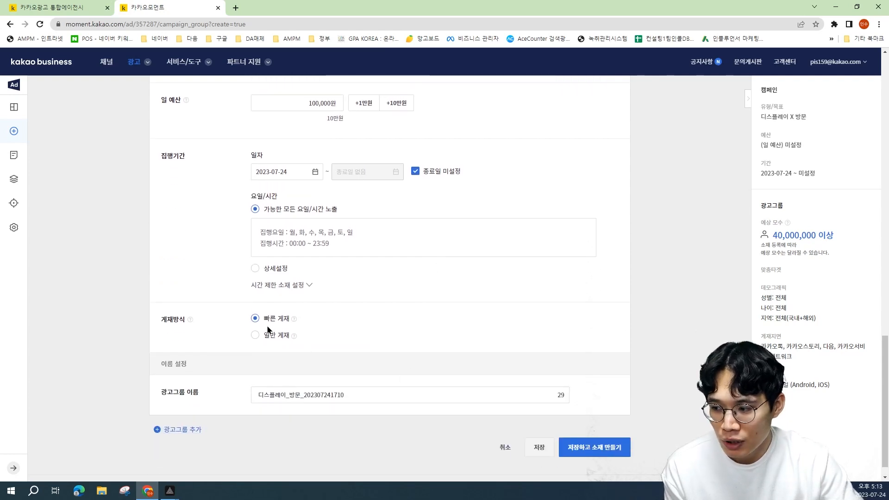
pyautogui.scroll(3, 357, 329)
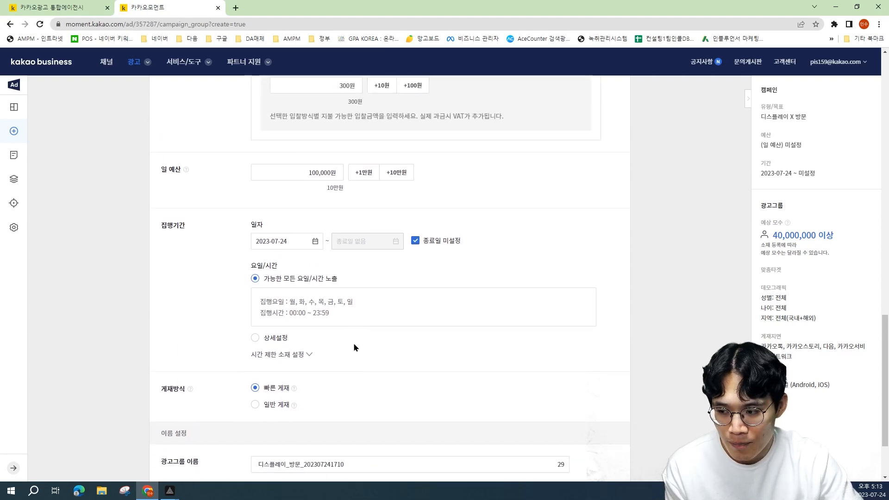
pyautogui.scroll(-3, 334, 356)
# Step: Switch the 입찰방식 to 자동입찰 and check how the 게재방식 setting responds
pyautogui.scroll(6, 354, 313)
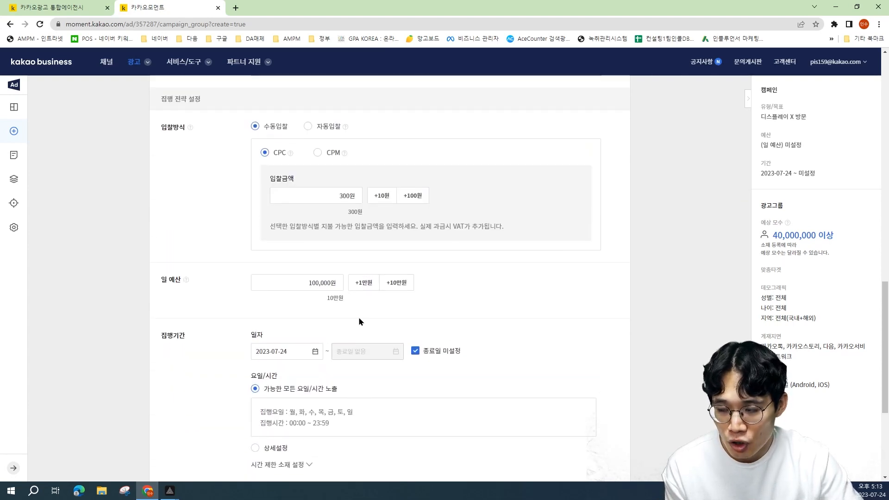
pyautogui.click(308, 225)
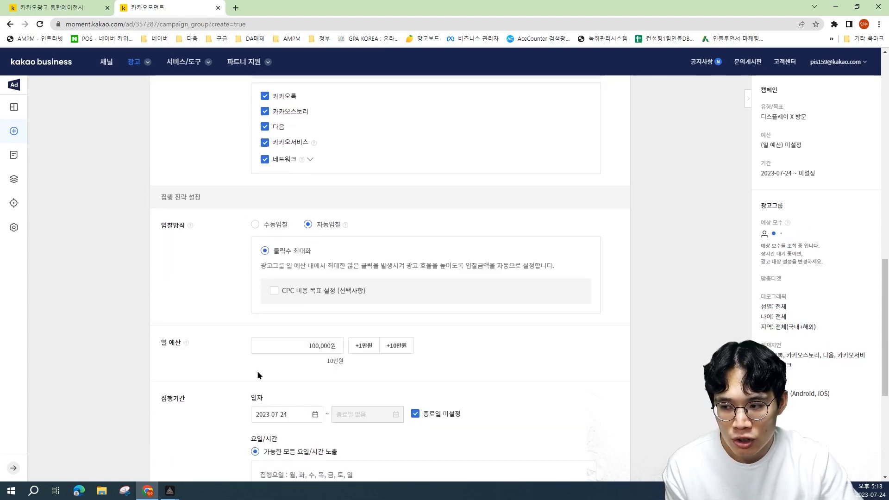
pyautogui.scroll(-5, 258, 370)
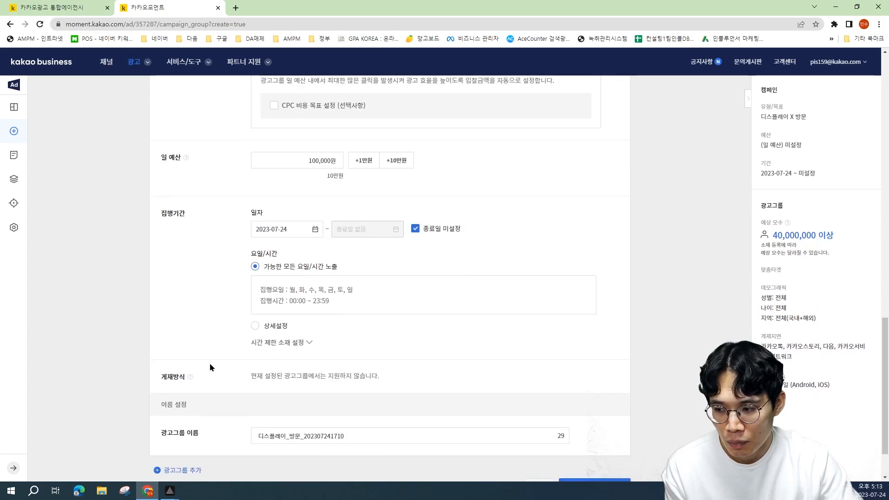
pyautogui.moveTo(377, 376); pyautogui.dragTo(131, 371)
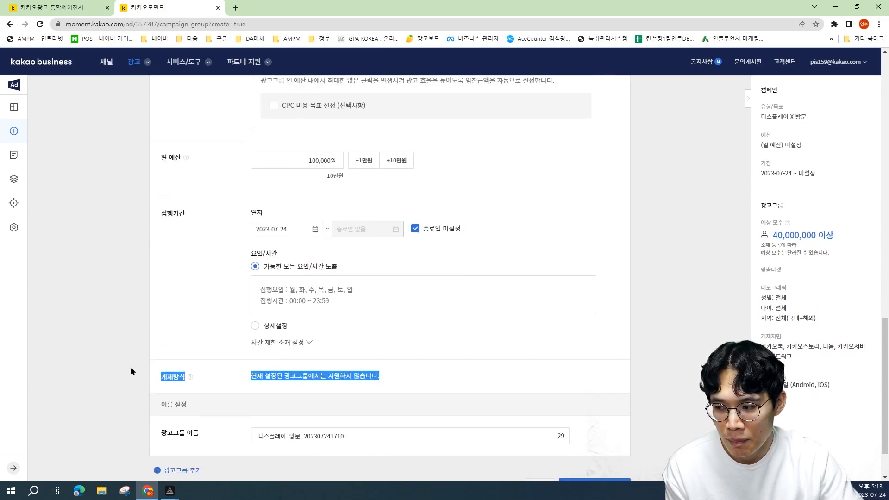
pyautogui.click(571, 376)
pyautogui.scroll(3, 571, 376)
# Step: Set the 입찰방식 to 수동입찰 and review its bid amount, daily budget and 게재방식 options
pyautogui.click(254, 180)
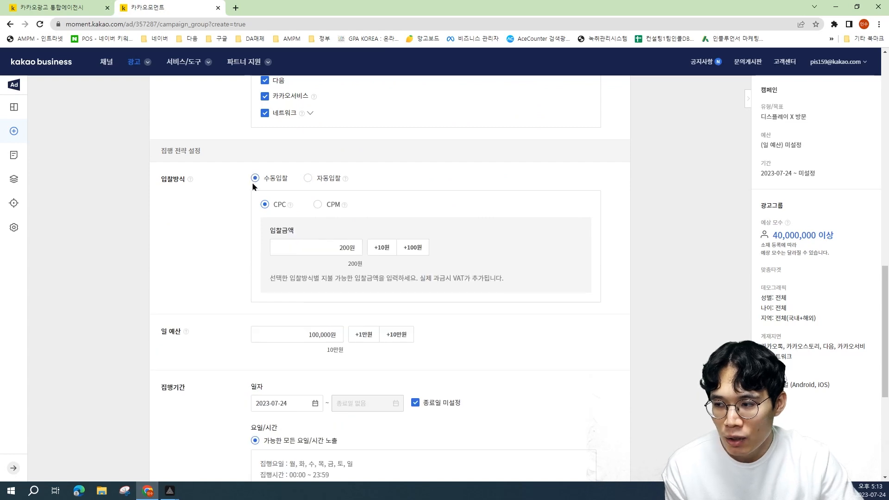
pyautogui.scroll(-4, 278, 277)
pyautogui.scroll(1, 324, 359)
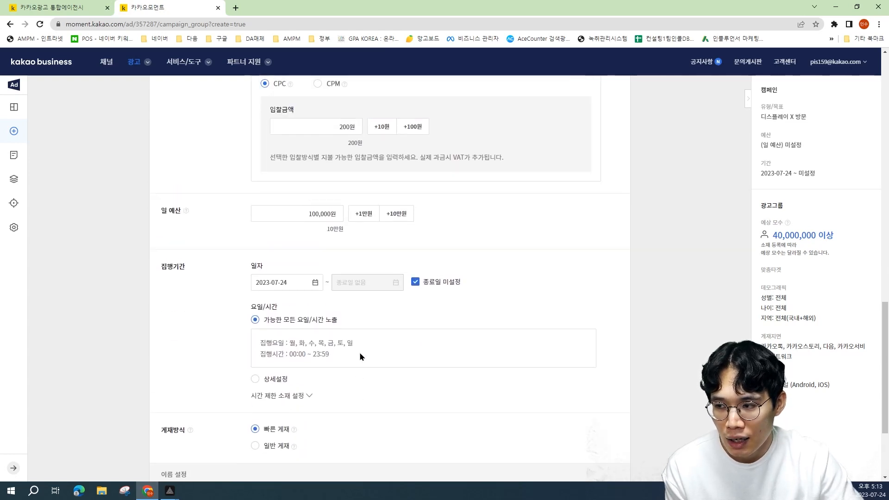
pyautogui.scroll(1, 366, 354)
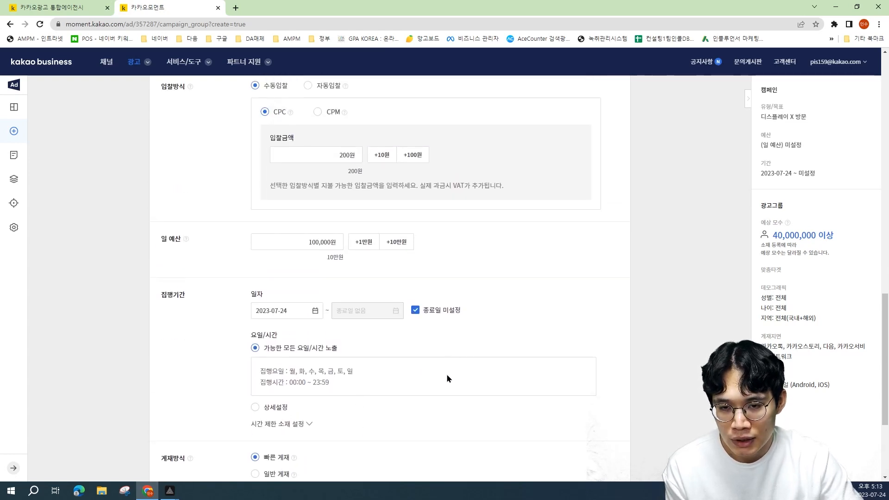
pyautogui.scroll(1, 465, 376)
pyautogui.scroll(-1, 475, 351)
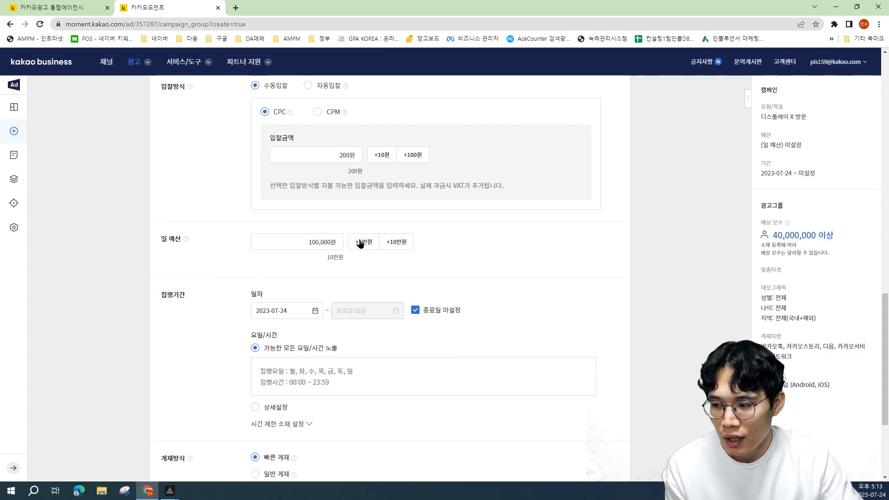
pyautogui.click(335, 159)
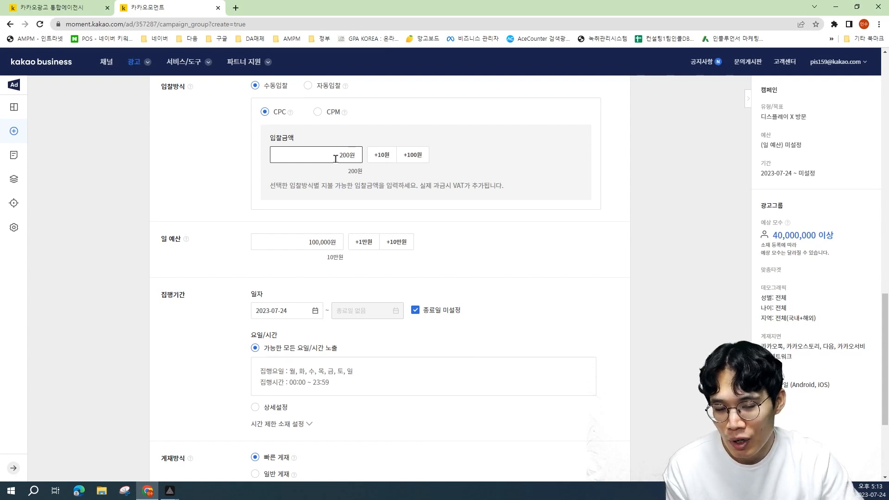
# Step: Save the ad group and proceed to creating its 소재
pyautogui.scroll(-3, 366, 176)
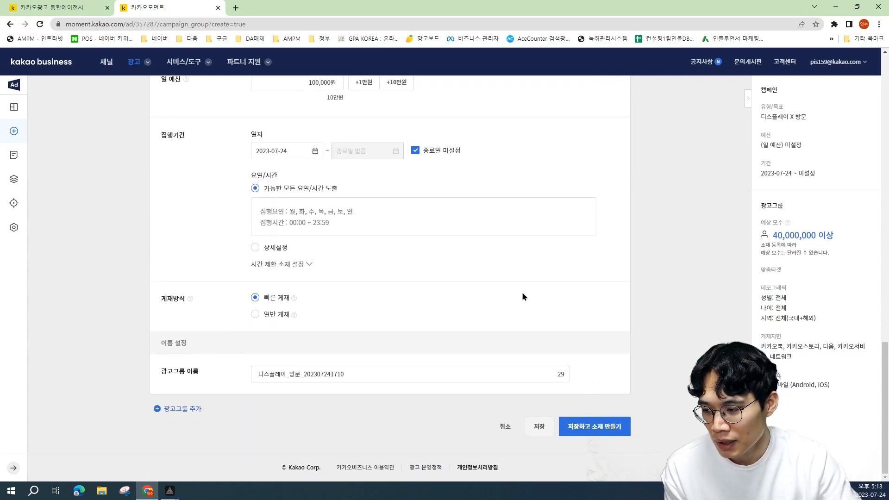
pyautogui.click(582, 430)
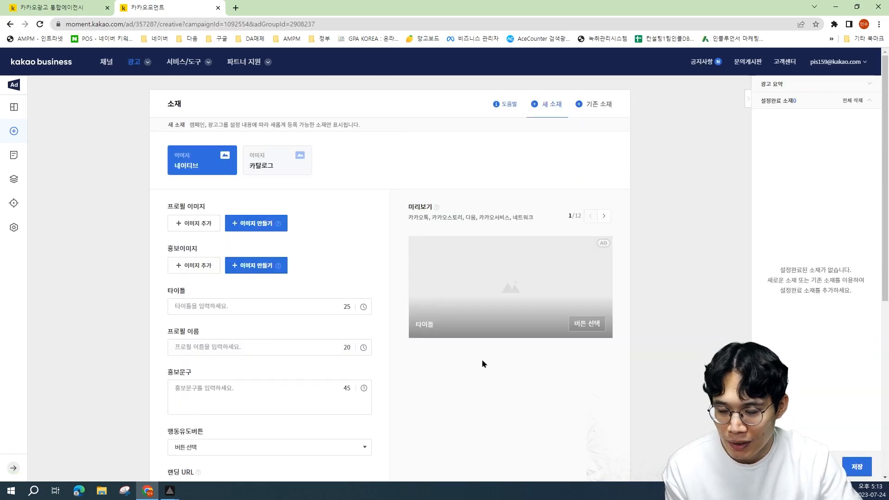
pyautogui.scroll(-1, 482, 359)
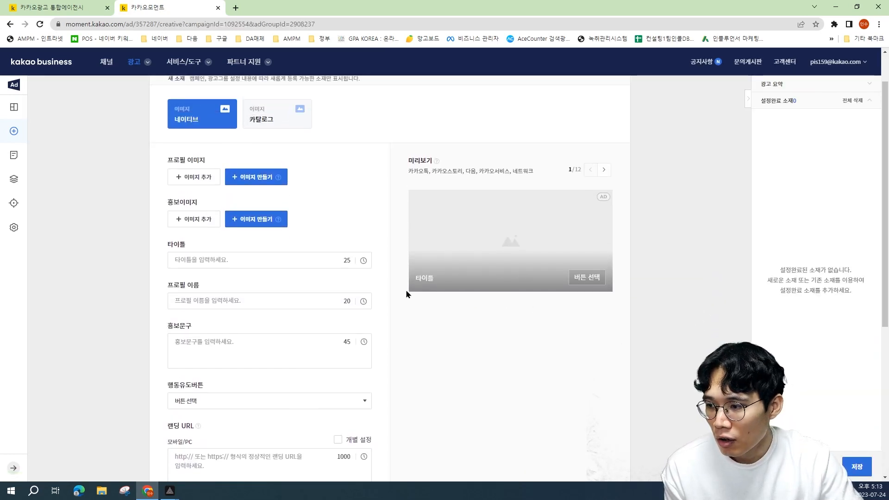
# Step: Check the 프로필 이미지 upload window and page through the creative's placement previews up to the seventh
pyautogui.click(189, 177)
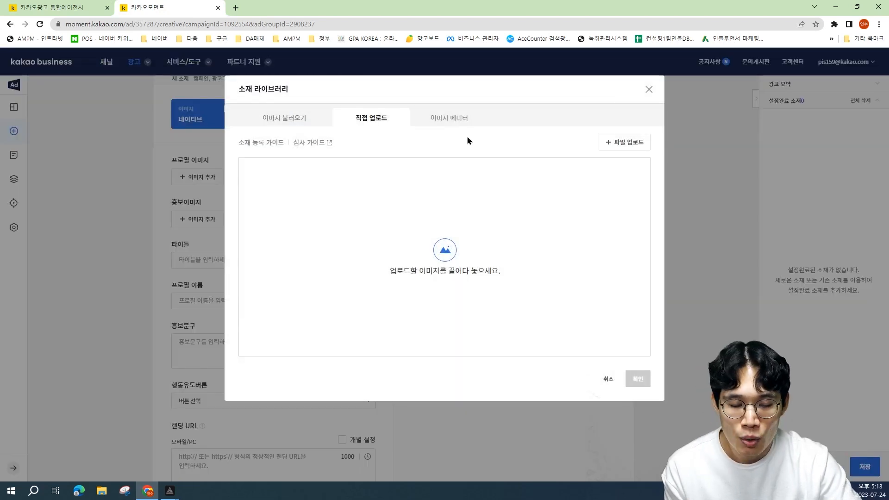
pyautogui.click(648, 90)
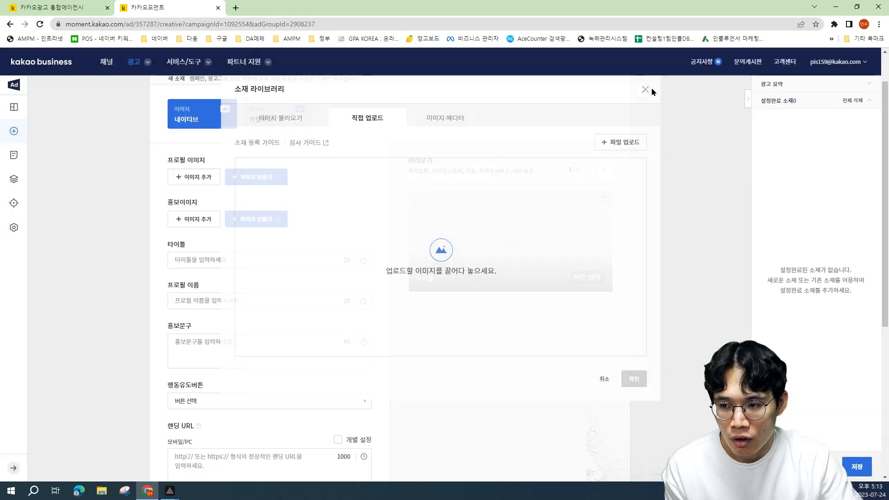
pyautogui.click(604, 171)
pyautogui.click(603, 170)
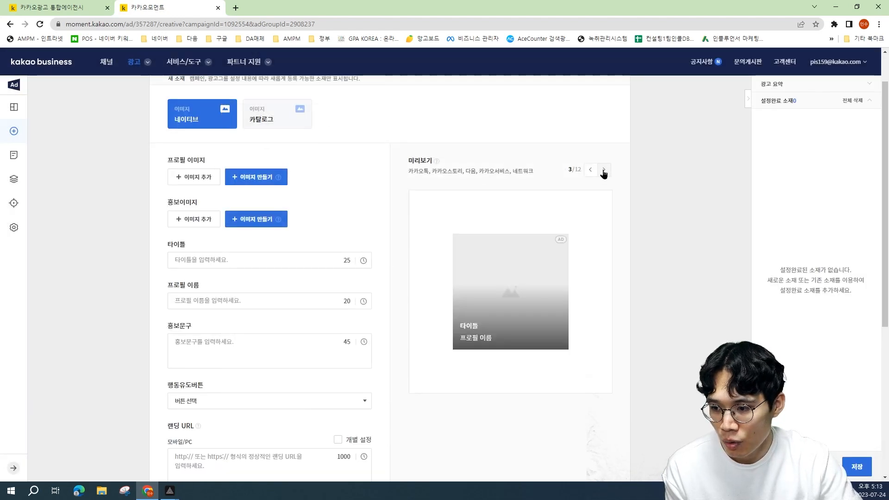
pyautogui.click(604, 170)
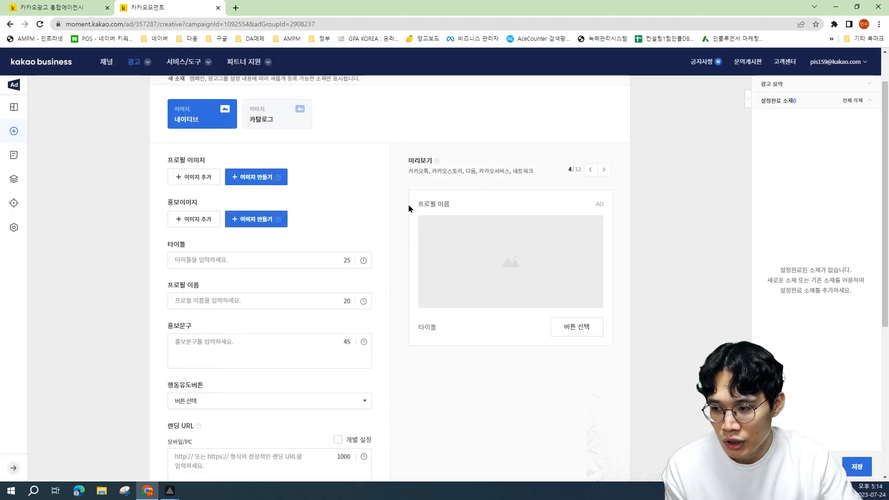
pyautogui.click(603, 170)
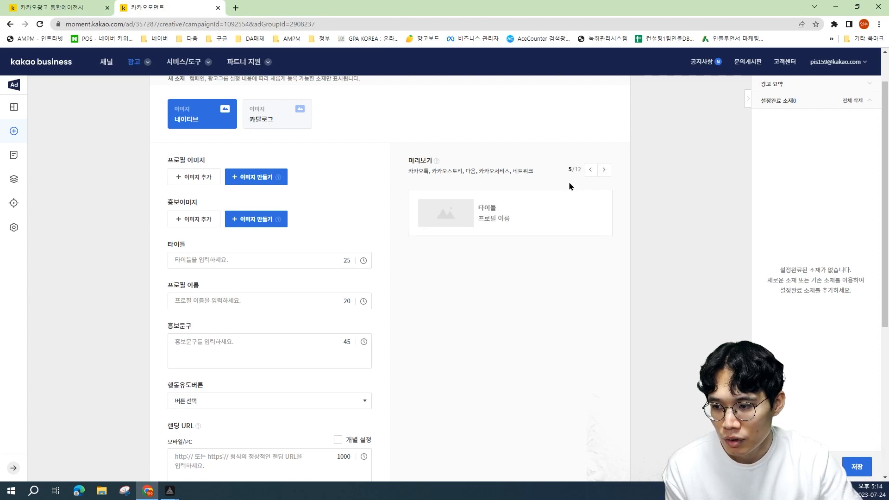
pyautogui.click(604, 170)
pyautogui.click(604, 171)
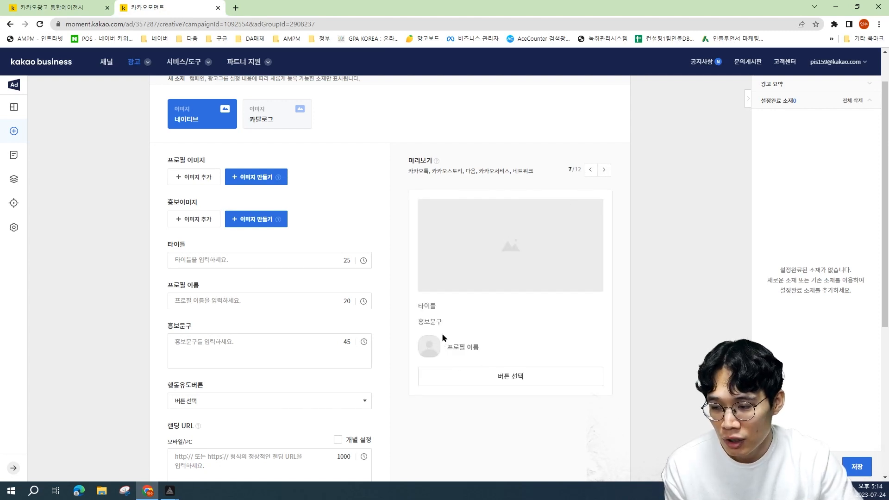
# Step: Review the 소재 등록 가이드 for the 프로필 이미지 and the image editor templates offered for the 홍보이미지
pyautogui.click(213, 176)
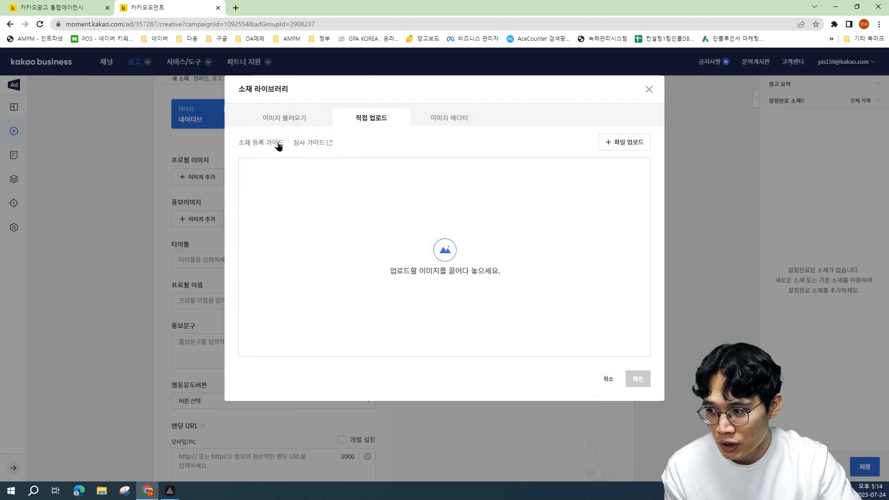
pyautogui.moveTo(272, 146)
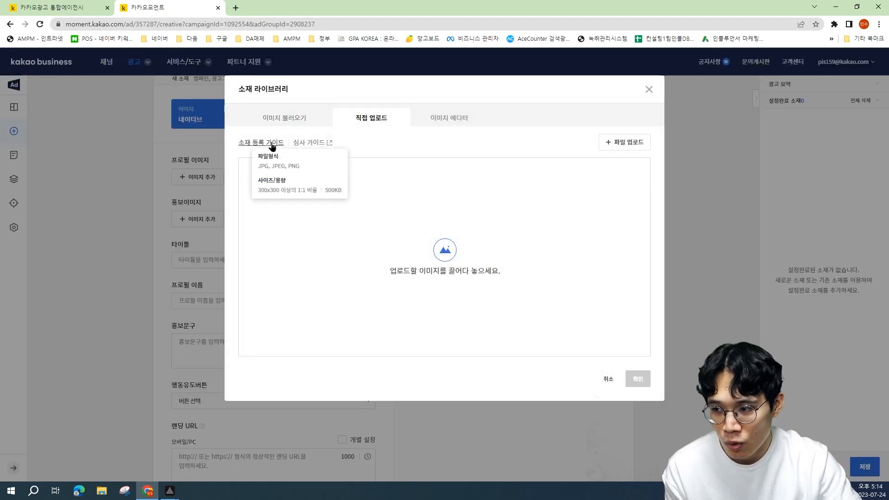
pyautogui.click(649, 89)
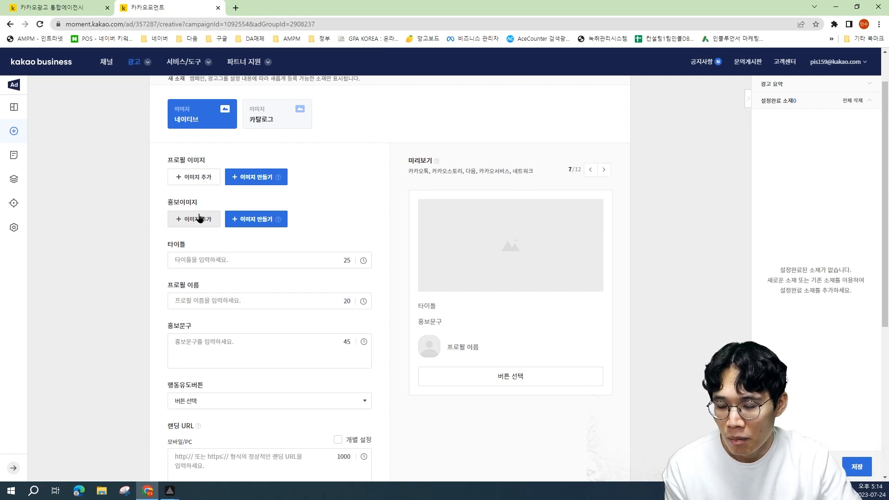
pyautogui.click(270, 224)
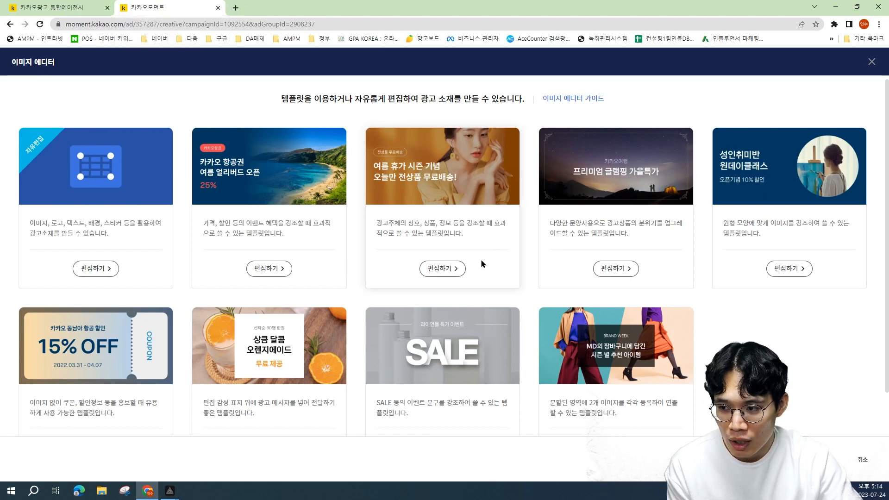
pyautogui.click(217, 9)
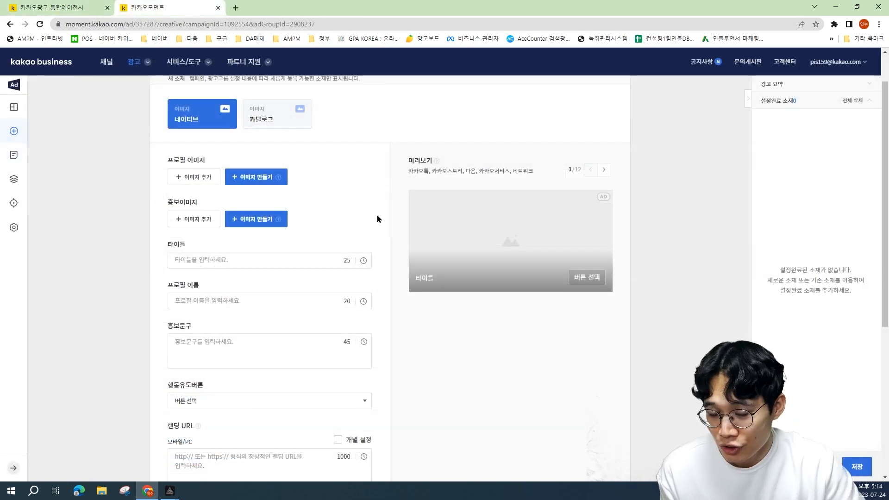
# Step: Enter AMPM글로벌 as the creative's 타이틀
pyautogui.scroll(-1, 384, 226)
pyautogui.click(294, 211)
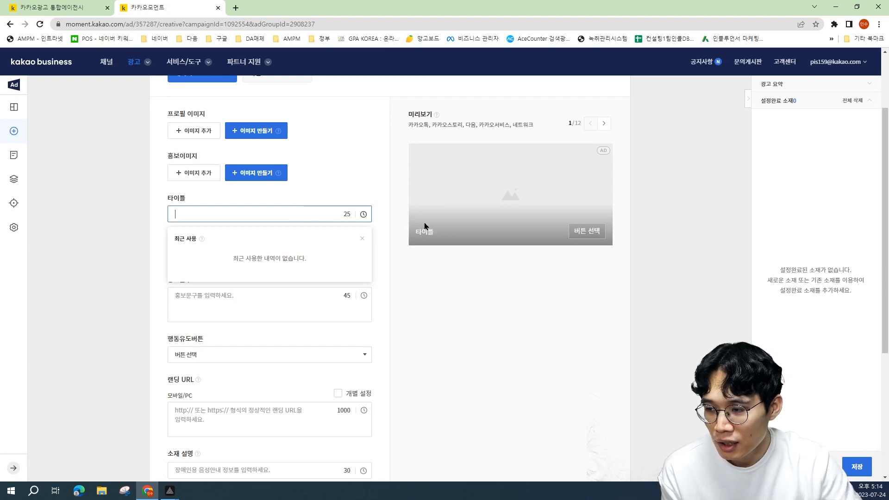
pyautogui.doubleClick(420, 230)
pyautogui.click(295, 211)
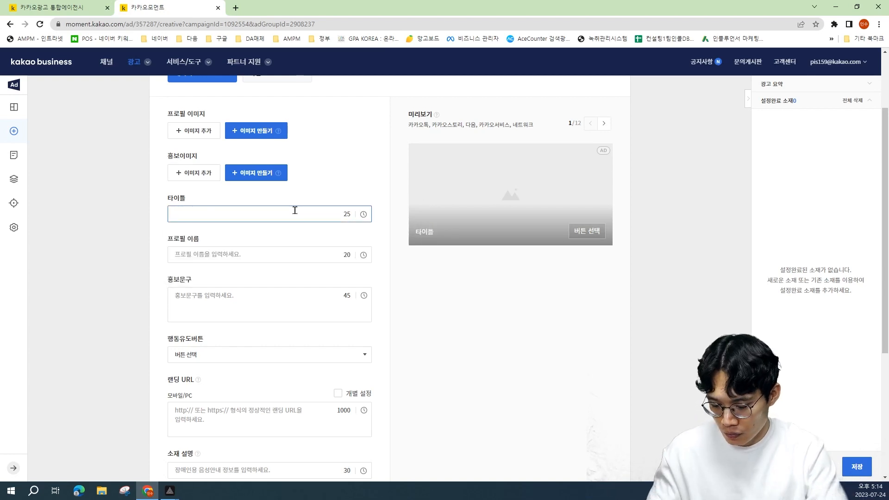
pyautogui.write('AMPM')
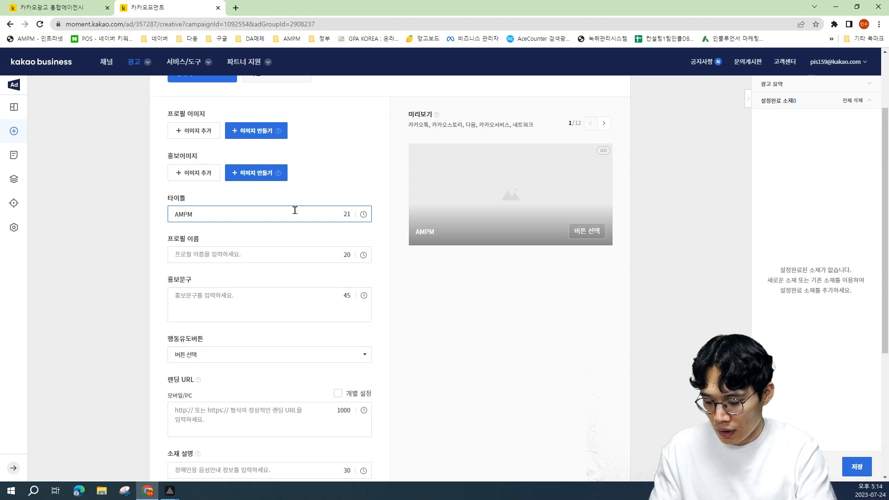
pyautogui.write('글로')
pyautogui.press('Tab')
pyautogui.click(295, 211)
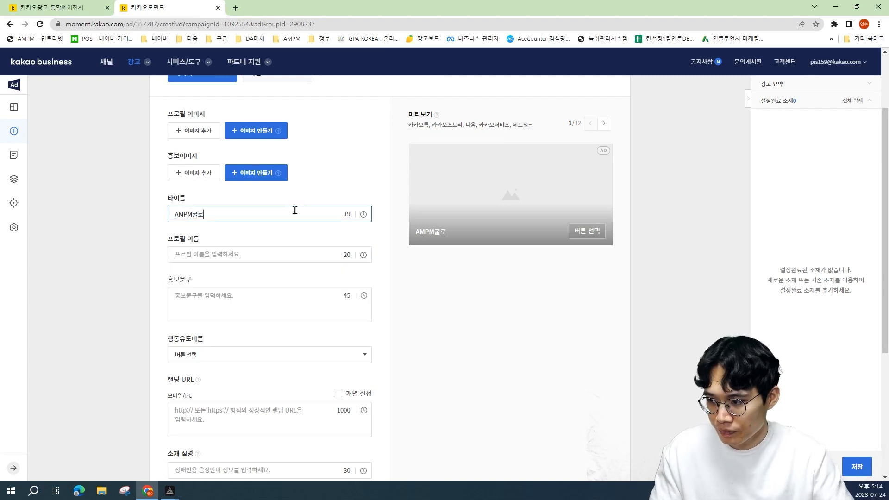
pyautogui.press('BackSpace')
pyautogui.write('글로벌')
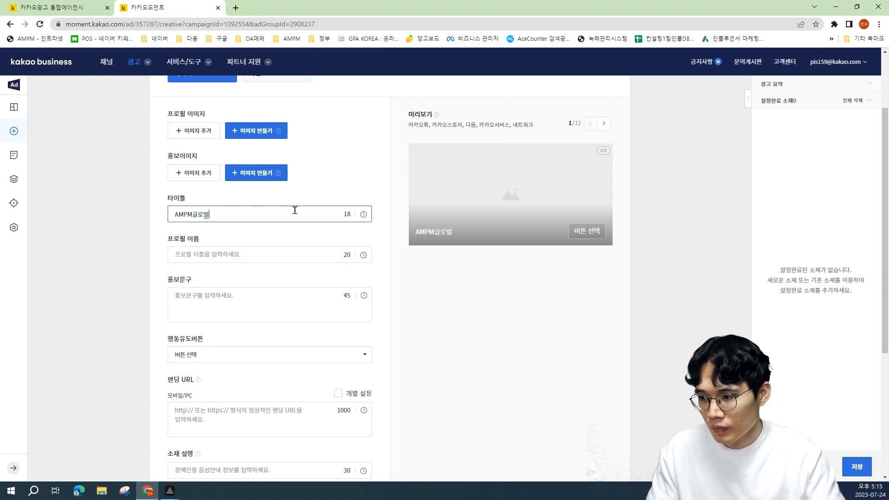
# Step: Check how the 타이틀 appears in the first three placement previews and look at the 프로필 이름 and 홍보문구 fields
pyautogui.click(432, 232)
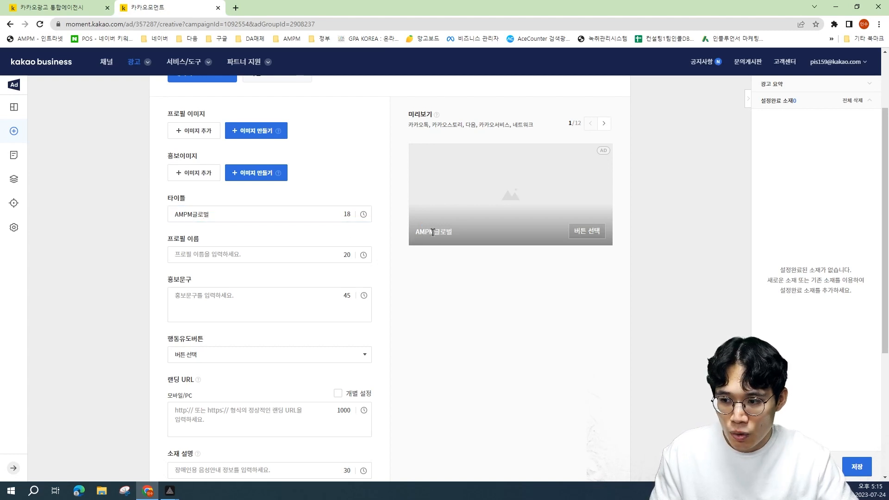
pyautogui.moveTo(420, 232); pyautogui.dragTo(459, 232)
pyautogui.click(616, 143)
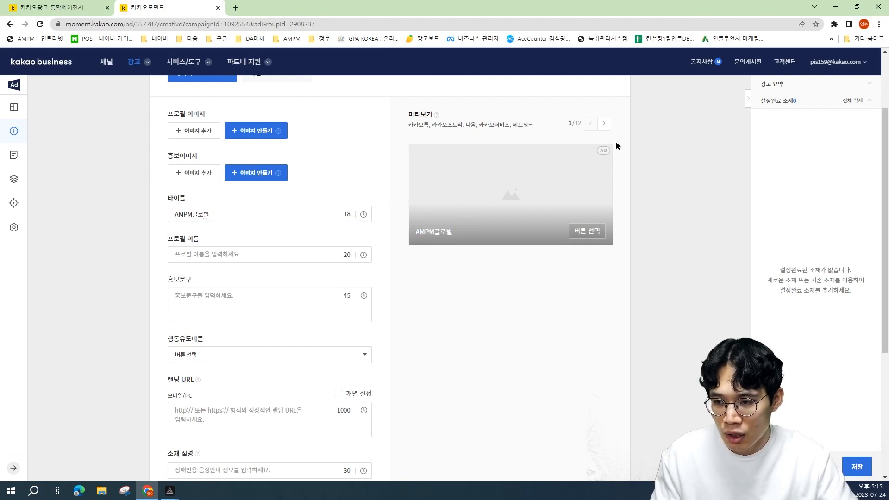
pyautogui.click(605, 124)
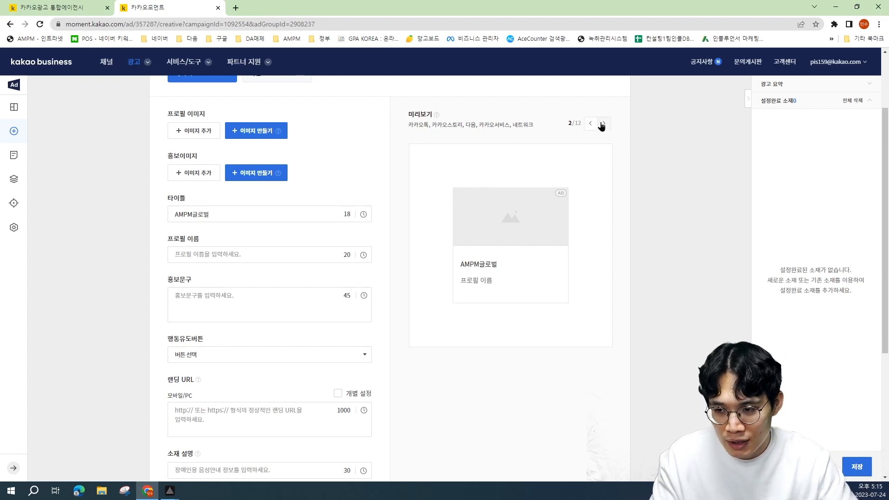
pyautogui.click(604, 125)
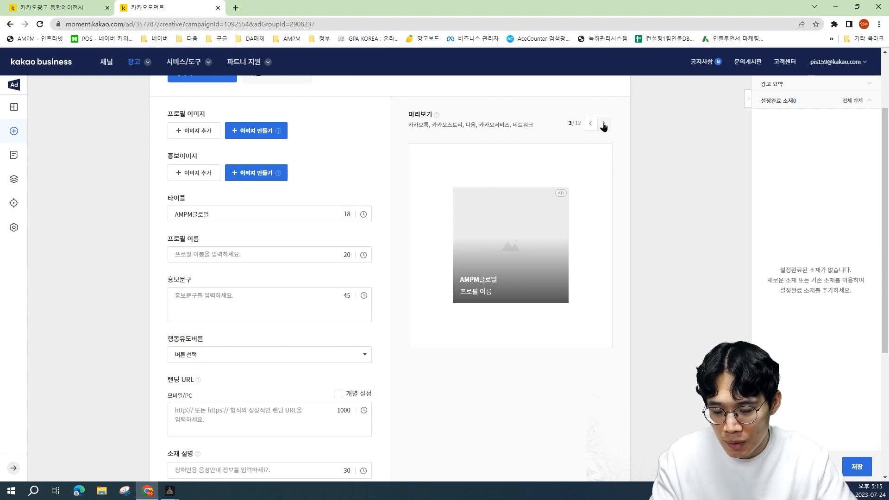
pyautogui.click(251, 255)
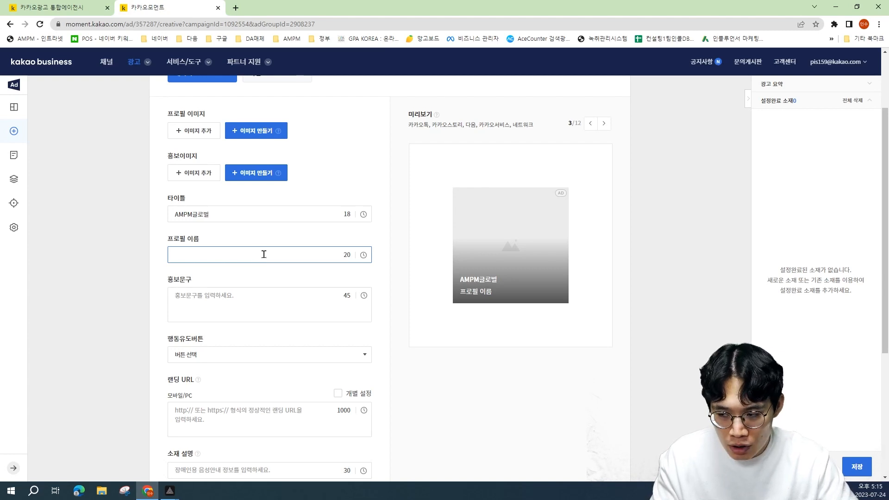
pyautogui.click(259, 303)
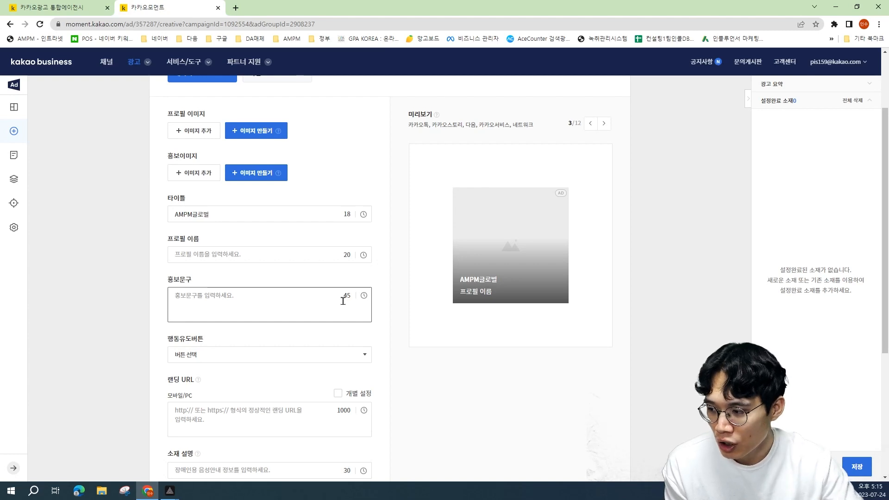
# Step: Set the creative's 행동유도버튼 to 바로가기
pyautogui.scroll(-2, 324, 291)
pyautogui.click(247, 262)
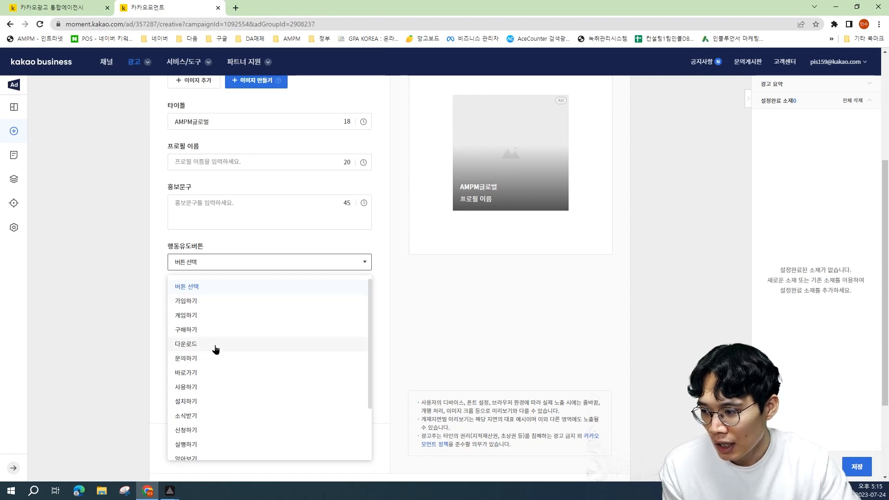
pyautogui.click(210, 374)
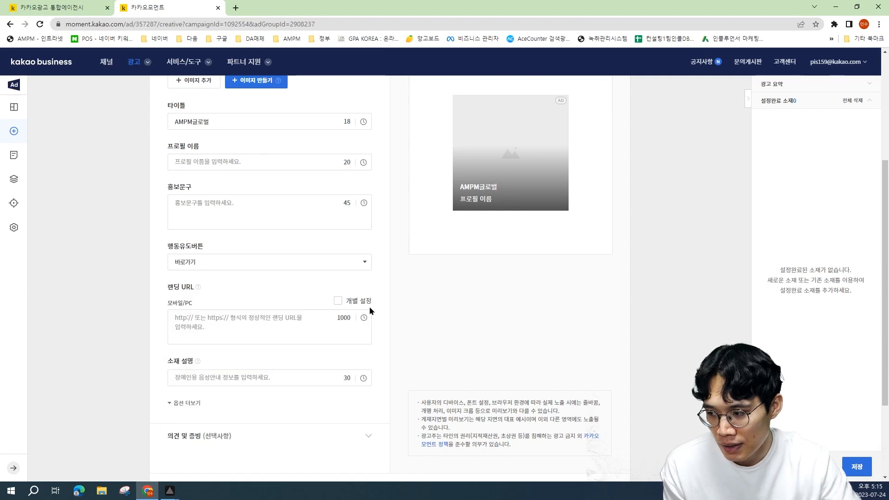
# Step: Check another placement preview and review the available 행동유도버튼 options, keeping 바로가기 selected
pyautogui.scroll(1, 580, 130)
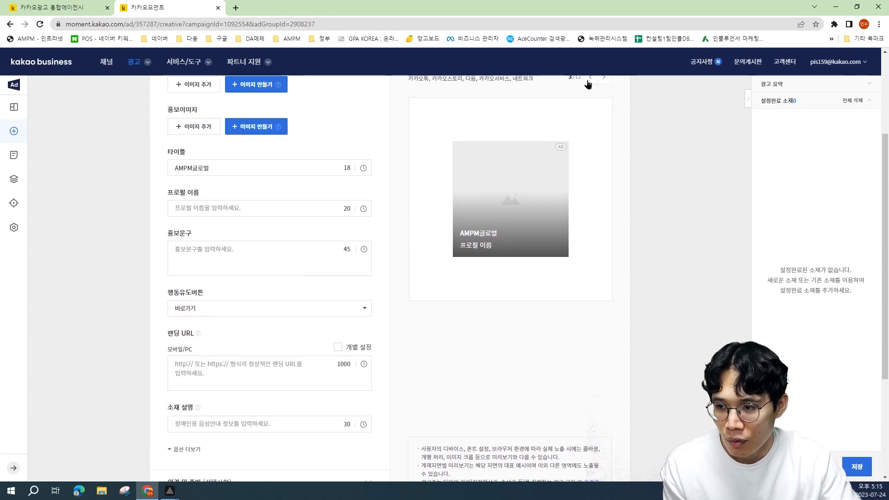
pyautogui.click(605, 77)
pyautogui.click(264, 309)
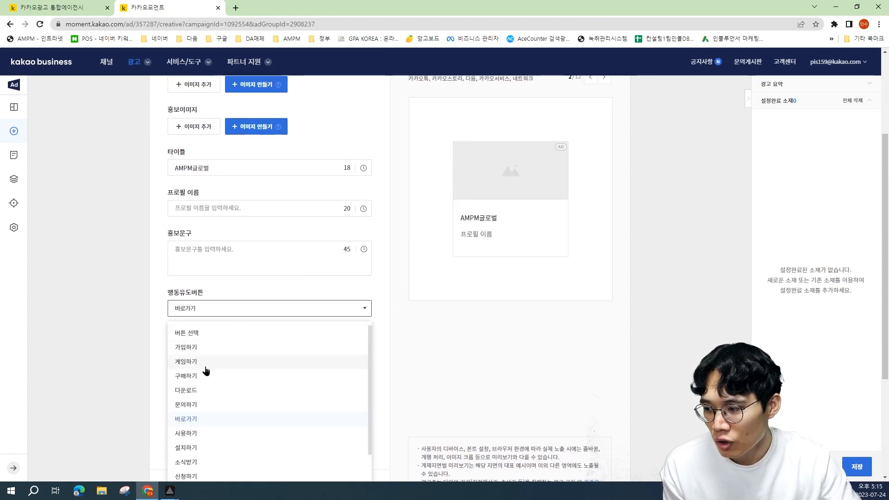
pyautogui.scroll(-1, 214, 357)
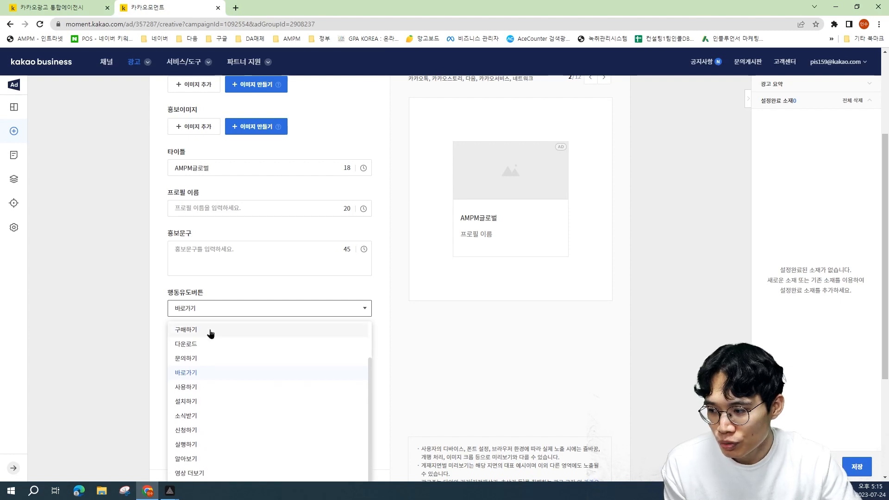
pyautogui.scroll(1, 210, 342)
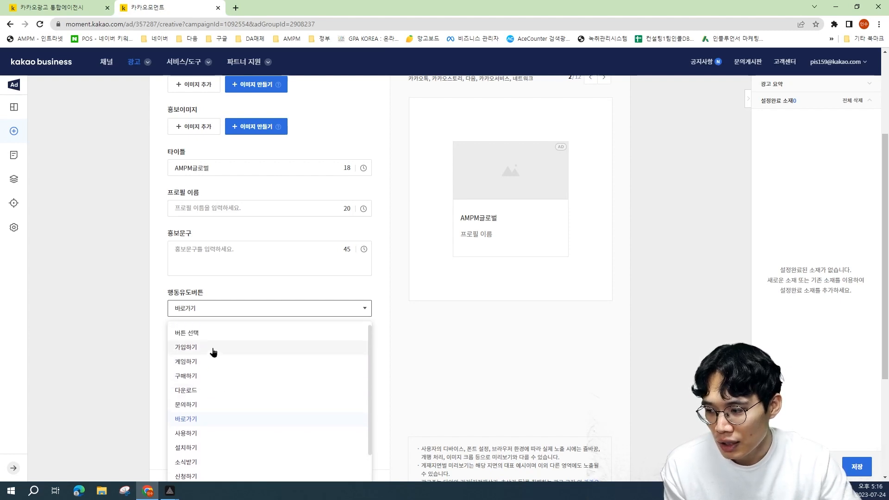
pyautogui.scroll(-1, 218, 359)
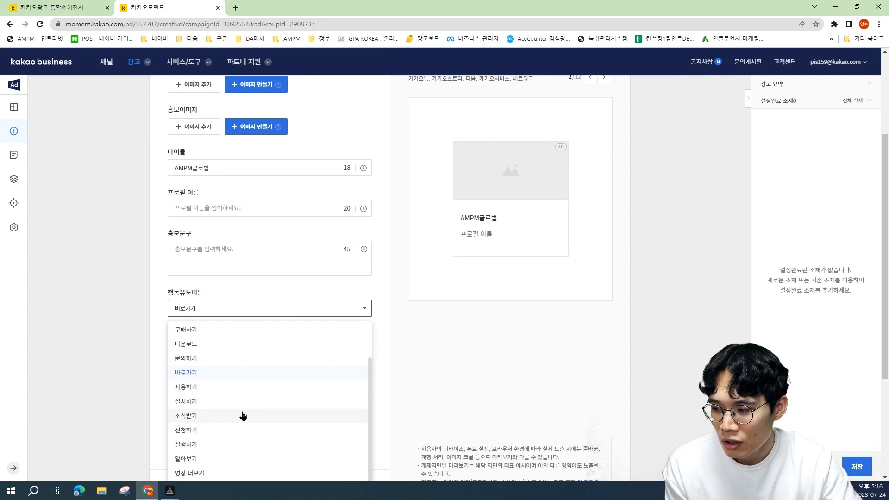
pyautogui.click(249, 372)
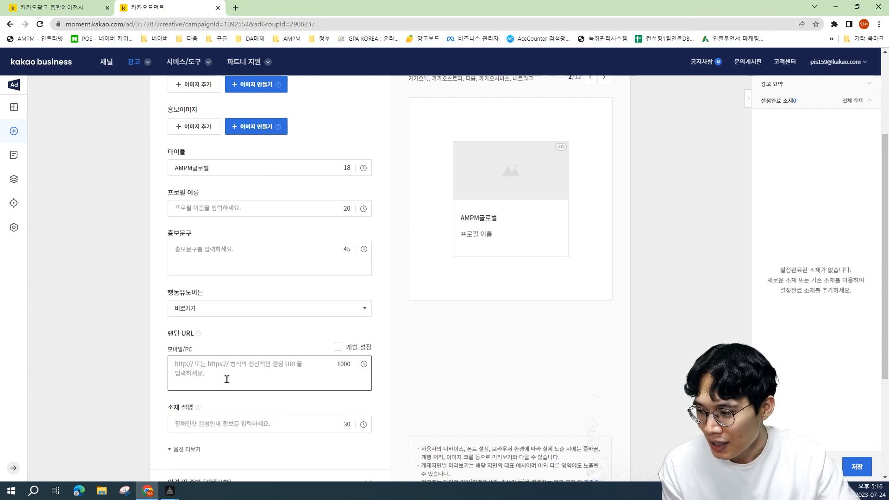
# Step: Enable 개별 설정 for the 랜딩 URL and look at the separate 모바일 and PC URL fields
pyautogui.scroll(-1, 232, 379)
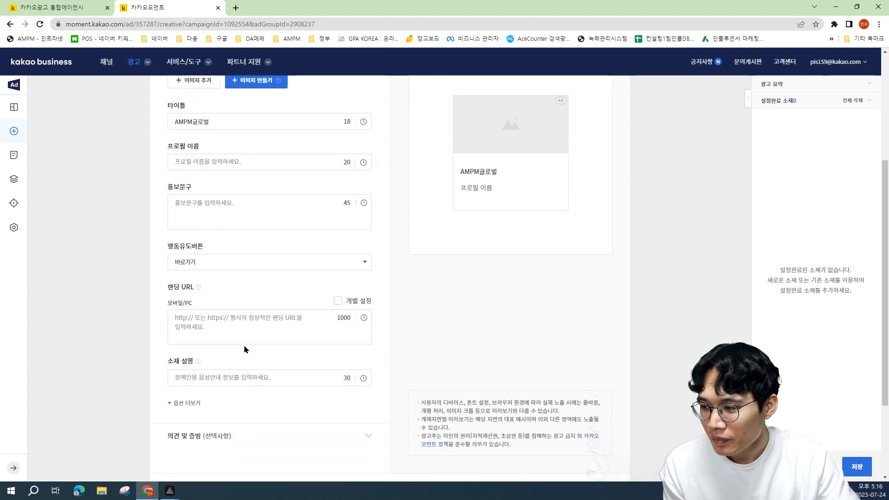
pyautogui.scroll(-1, 244, 348)
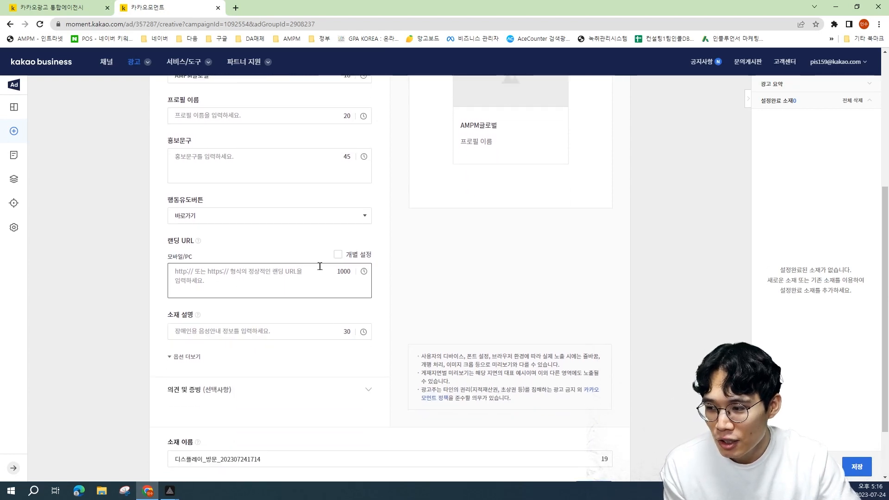
pyautogui.scroll(-1, 396, 295)
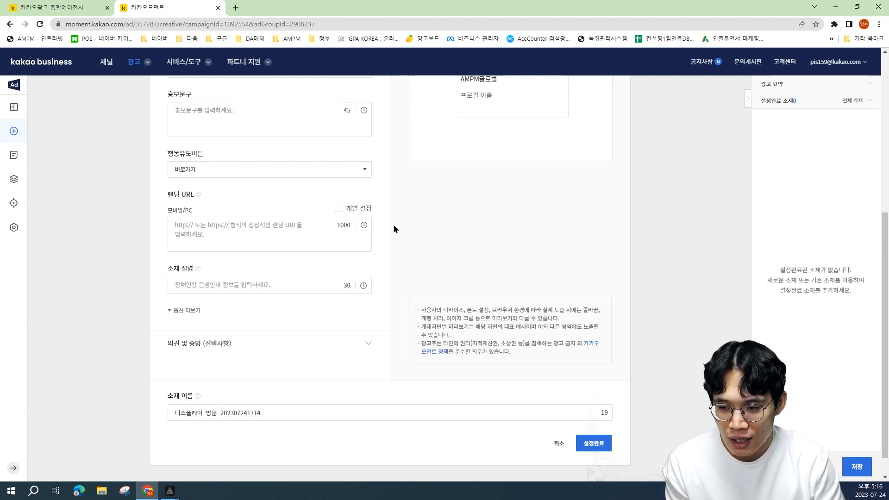
pyautogui.click(339, 209)
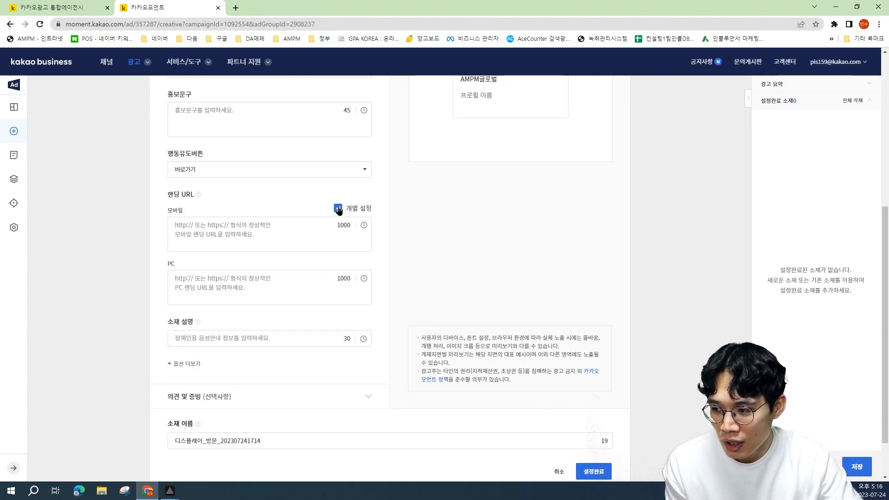
pyautogui.click(215, 230)
pyautogui.click(437, 302)
pyautogui.click(295, 288)
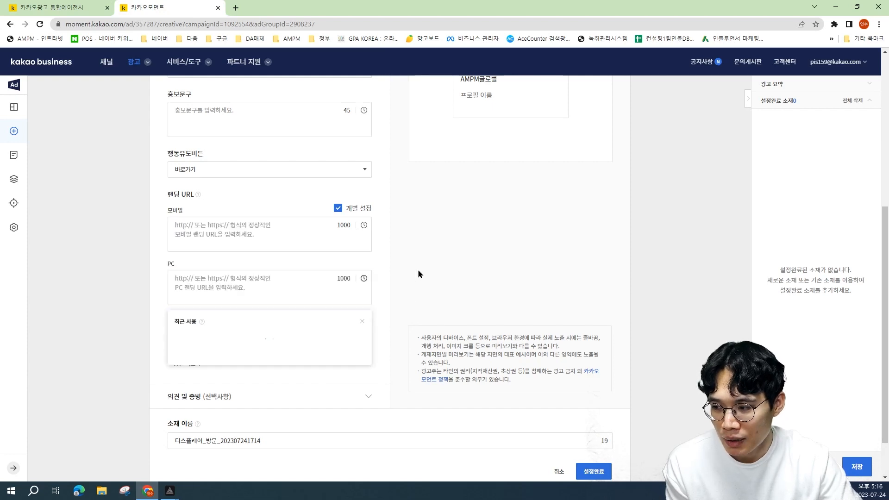
# Step: Disable 개별 설정 for the 랜딩 URL and look at the combined 모바일/PC URL field
pyautogui.click(419, 271)
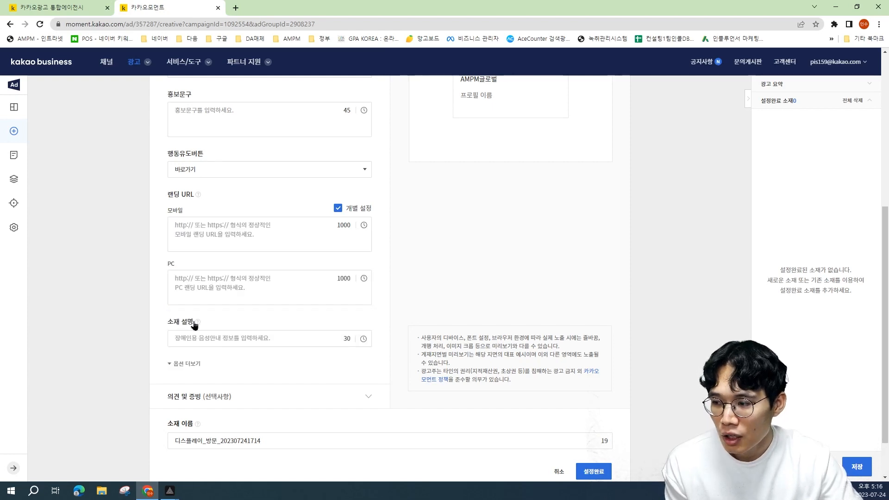
pyautogui.click(338, 212)
pyautogui.click(195, 233)
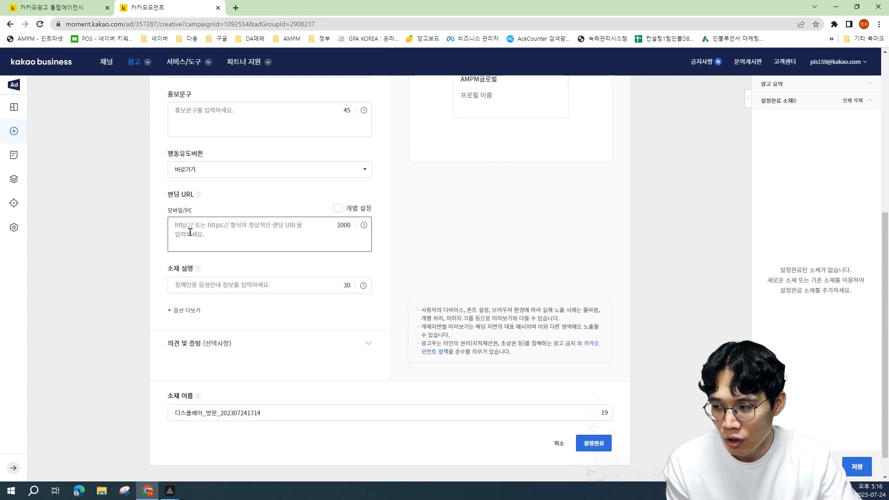
pyautogui.click(415, 246)
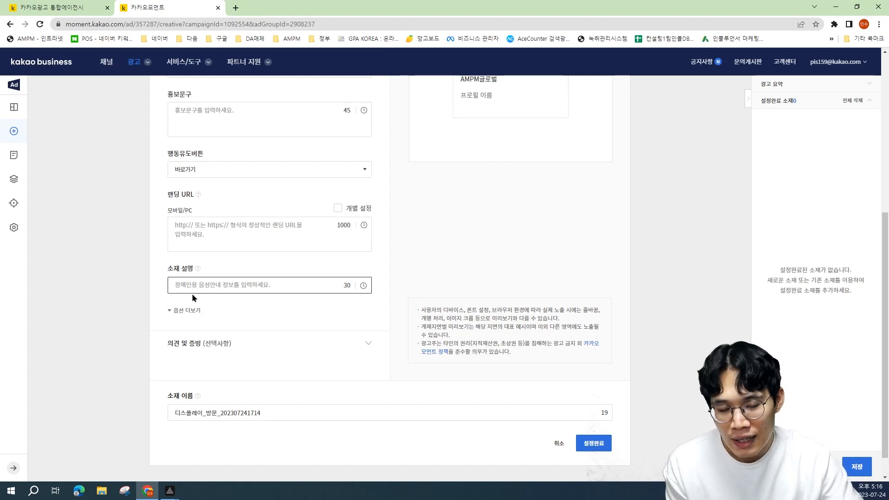
# Step: Expand 의견 및 증빙 and examine its 의견 field and the file selection for adding 증빙자료, without choosing a file
pyautogui.scroll(2, 398, 322)
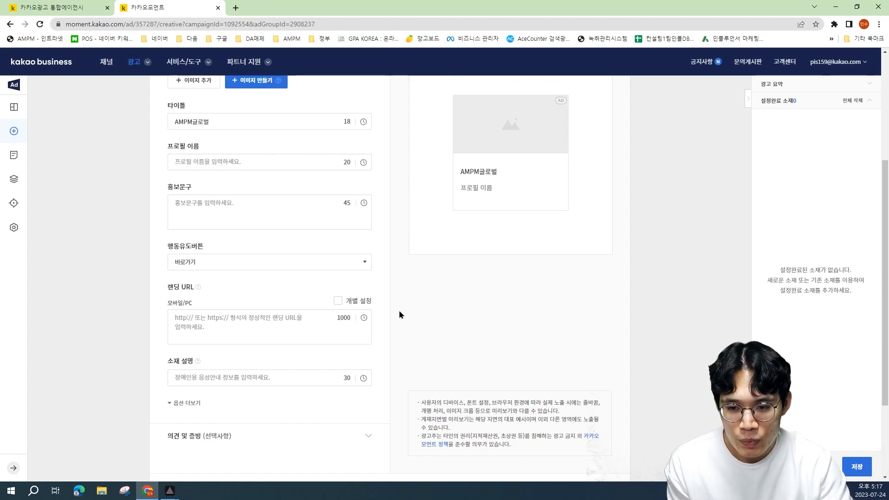
pyautogui.scroll(-1, 419, 308)
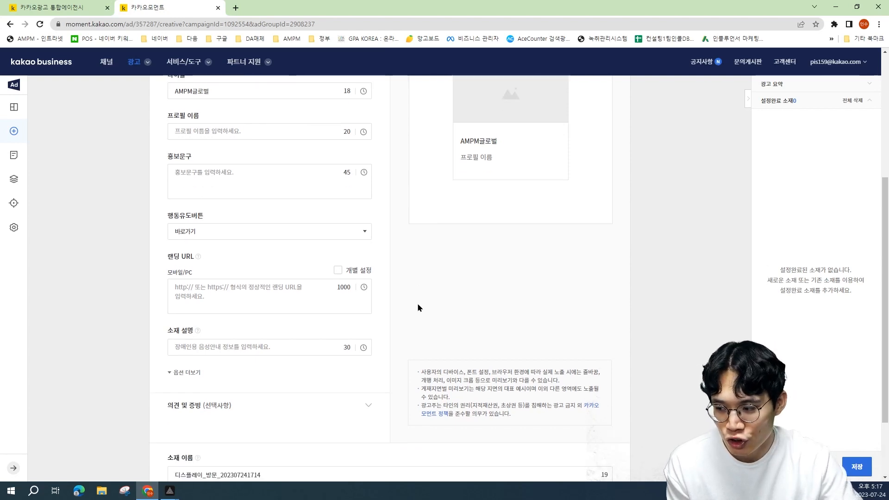
pyautogui.scroll(-2, 407, 315)
pyautogui.click(369, 343)
pyautogui.scroll(-3, 374, 345)
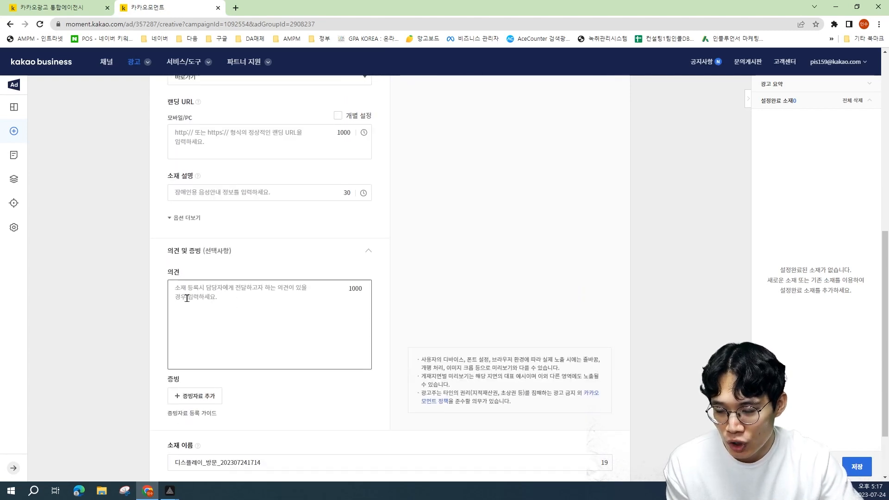
pyautogui.click(214, 303)
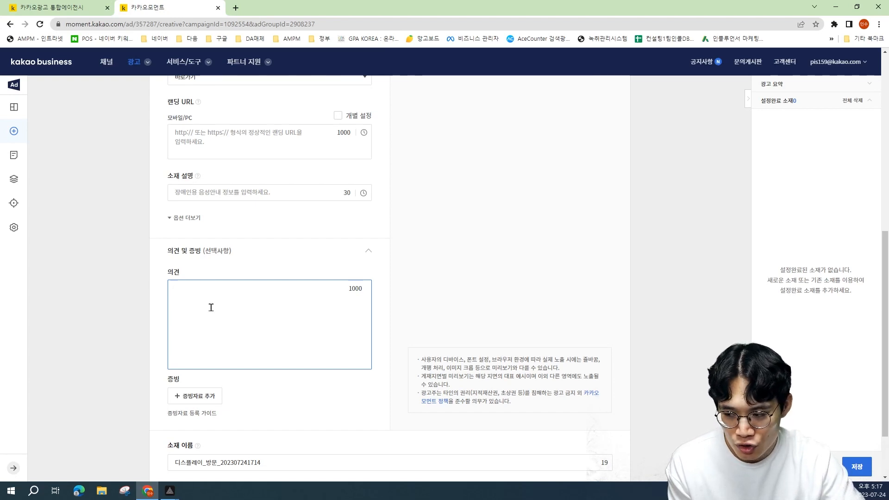
pyautogui.scroll(-2, 210, 307)
pyautogui.click(207, 319)
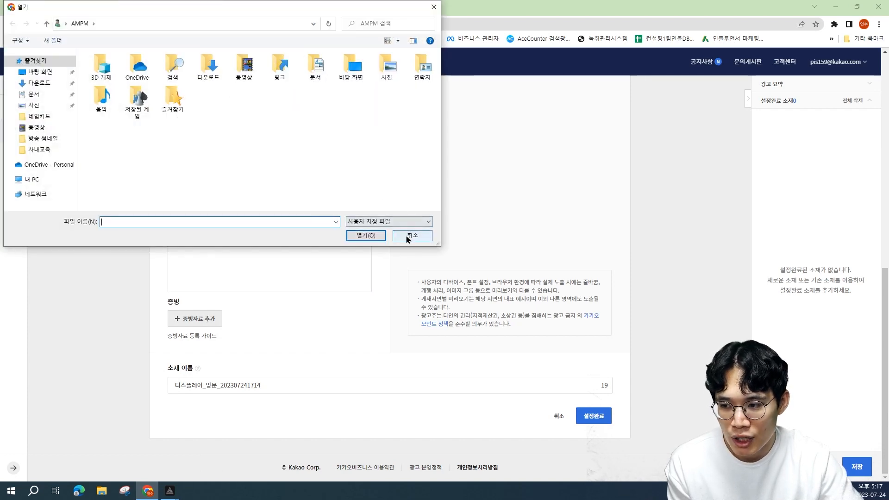
pyautogui.click(408, 237)
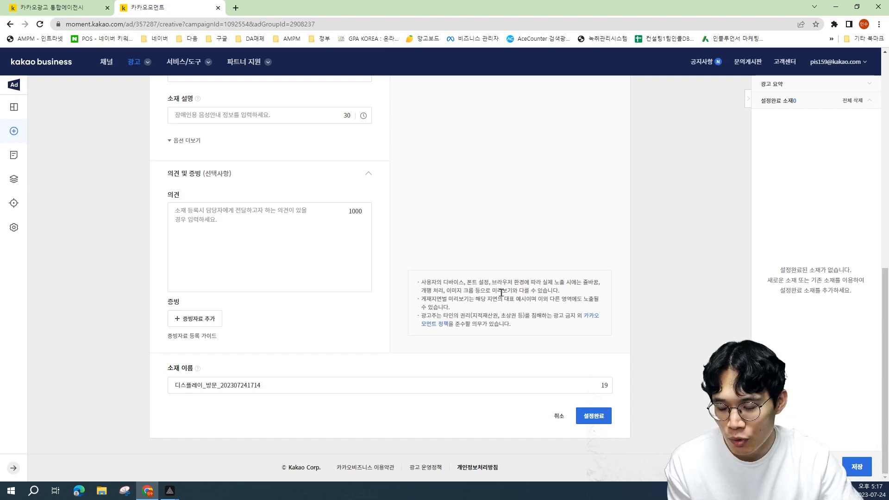
# Step: Try to complete the creative setup, leave the form for the dashboard and open the 캠페인 list
pyautogui.click(606, 418)
pyautogui.click(521, 297)
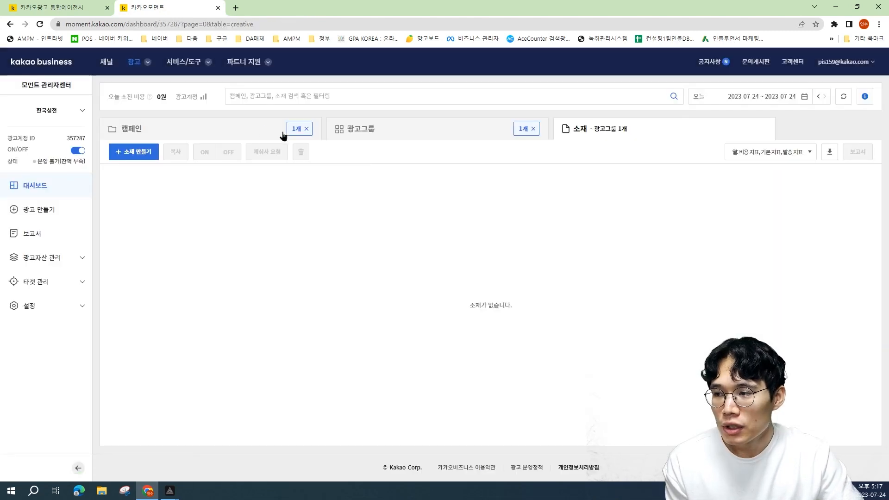
pyautogui.click(258, 133)
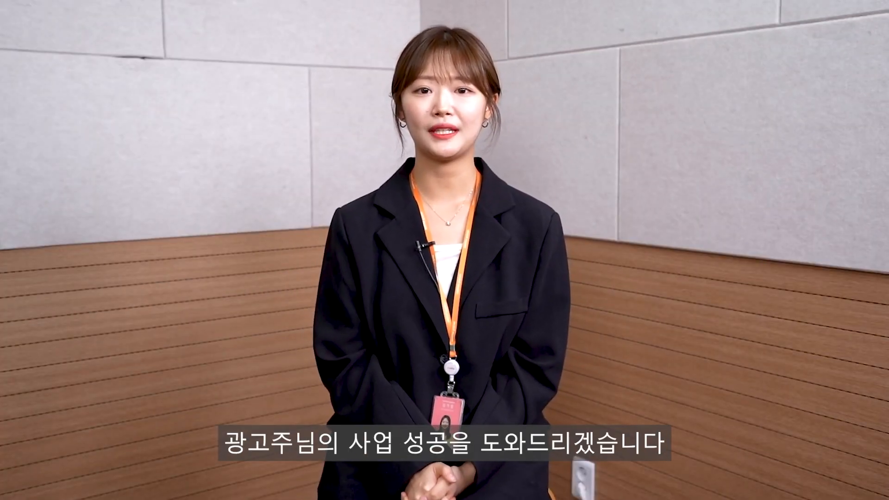
# Step: Search Naver for 에이엠피엠글로벌 and look through the marketing insight site's 영상교육 and 금주의 추천 마케터 sections
pyautogui.write('에이엠피엠')
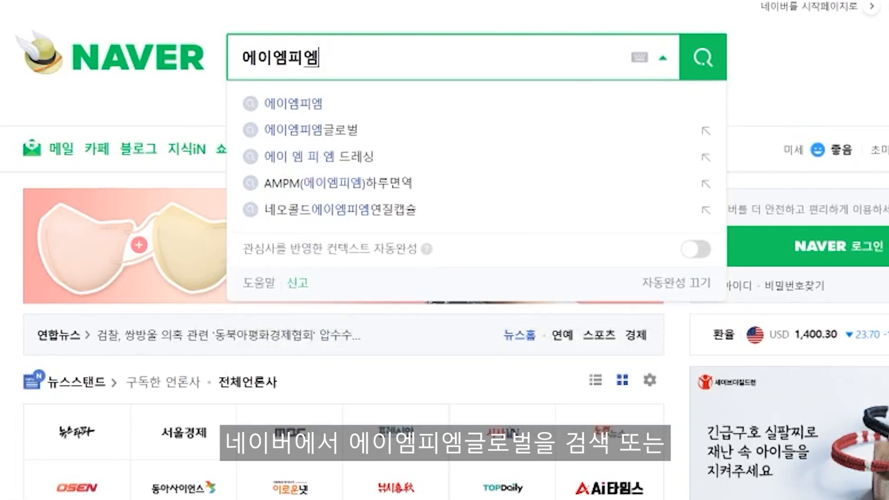
pyautogui.write('글로벌')
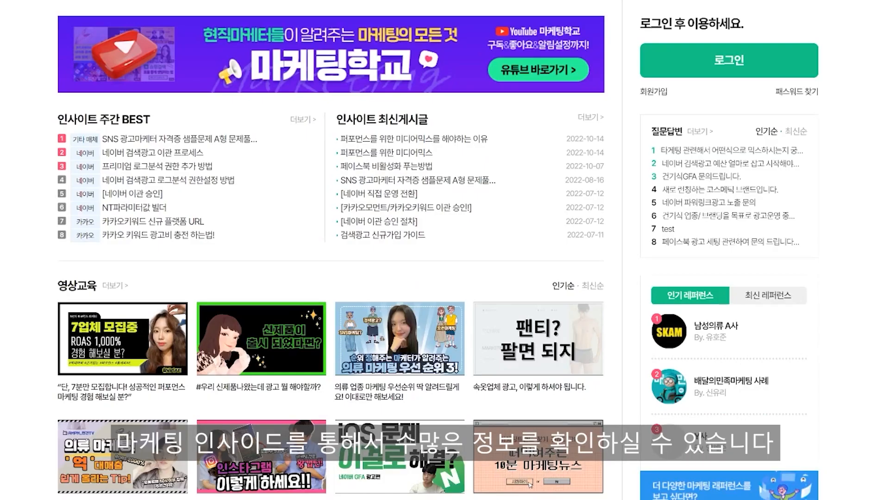
pyautogui.scroll(-4, 331, 250)
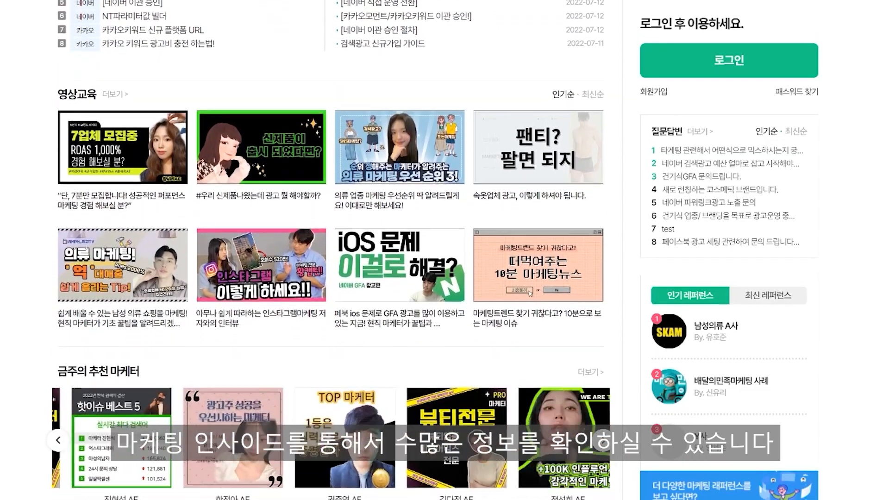